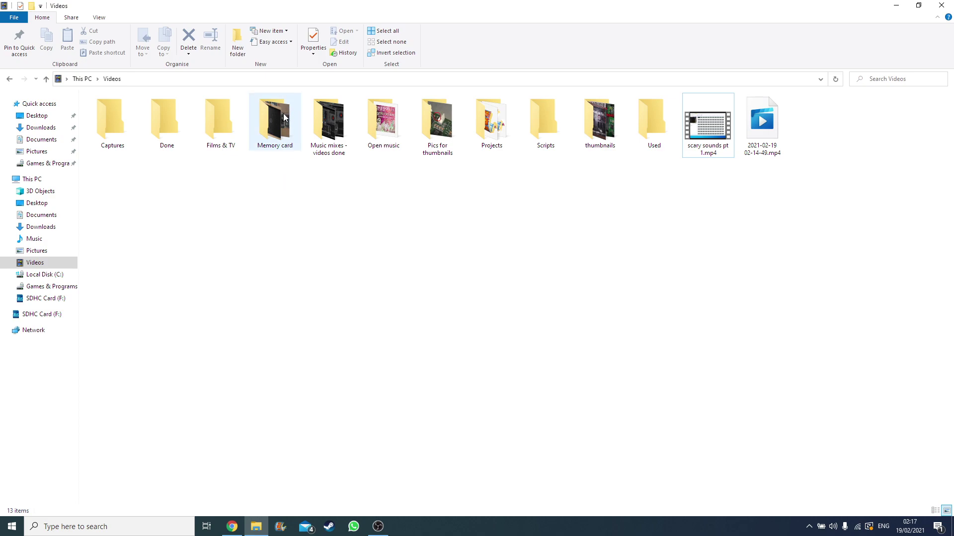
Step: Check the contents of the Used folder and return to the Videos folder
{"action": "mouse_move", "coordinate": [272, 127]}
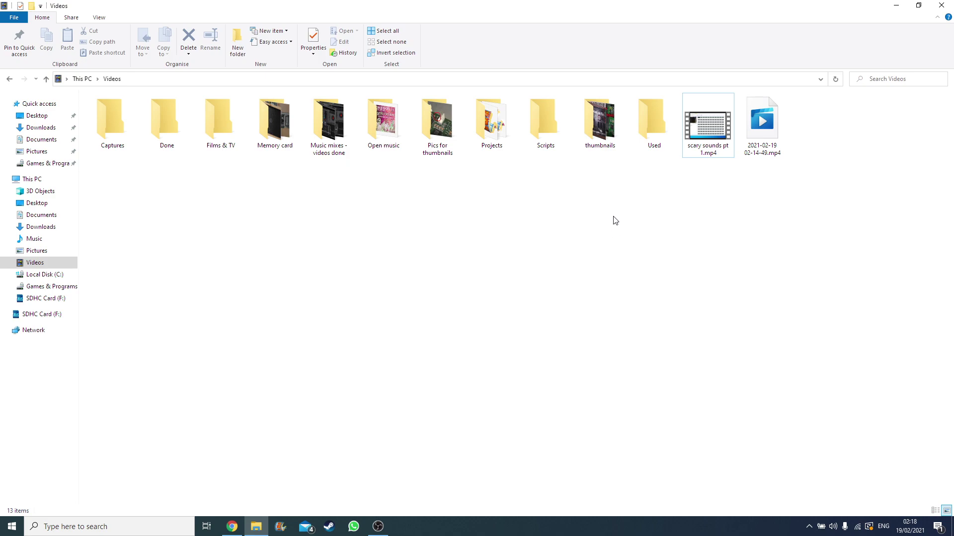
{"action": "left_click", "coordinate": [649, 118]}
{"action": "double_click", "coordinate": [649, 117]}
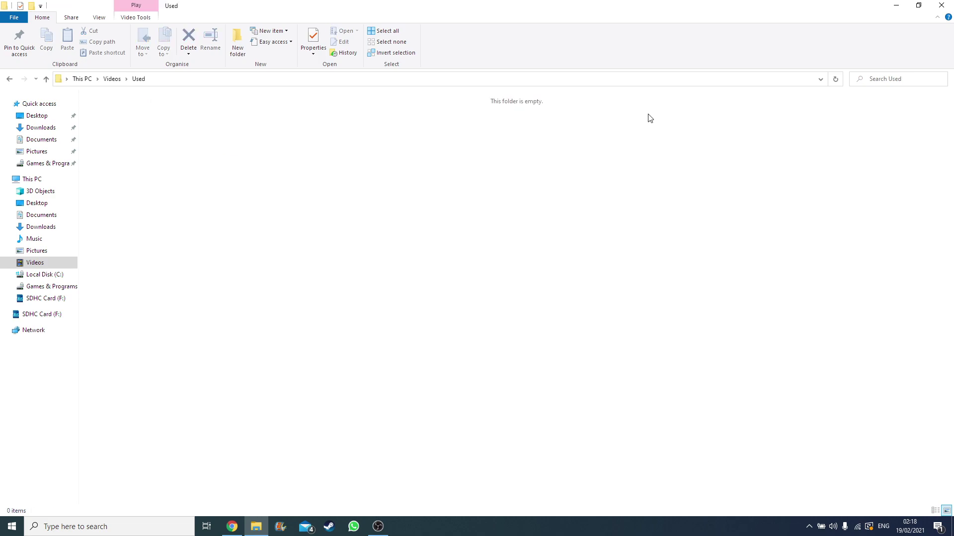
{"action": "left_click", "coordinate": [9, 78]}
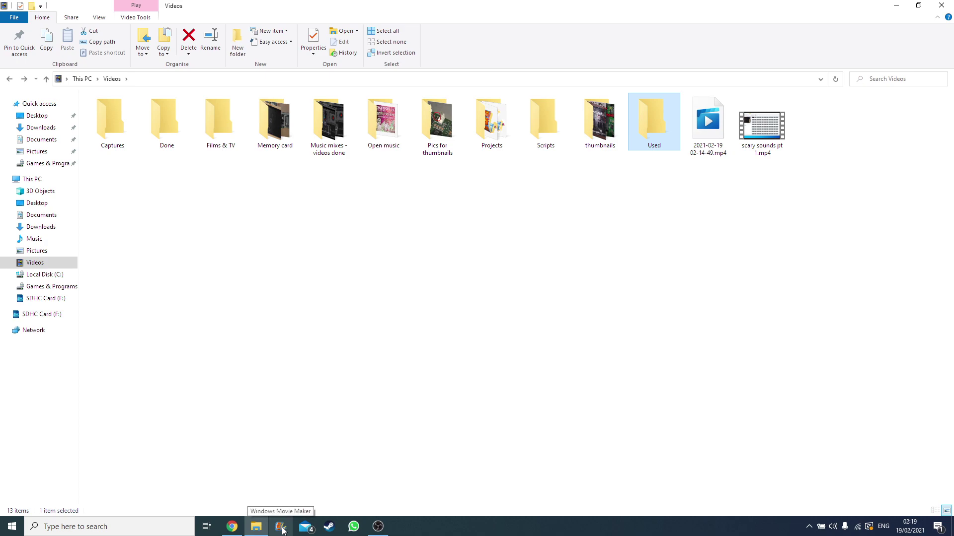
Step: Open Windows Movie Maker in a floating window over File Explorer, then open the Memory card folder and select 00000.MTS
{"action": "left_click", "coordinate": [281, 531]}
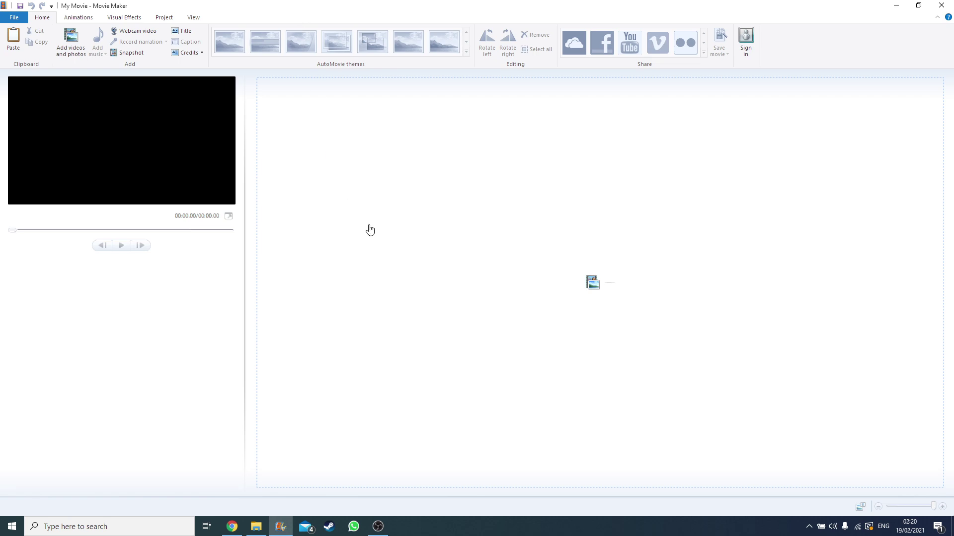
{"action": "left_click_drag", "start_coordinate": [587, 5], "coordinate": [514, 196]}
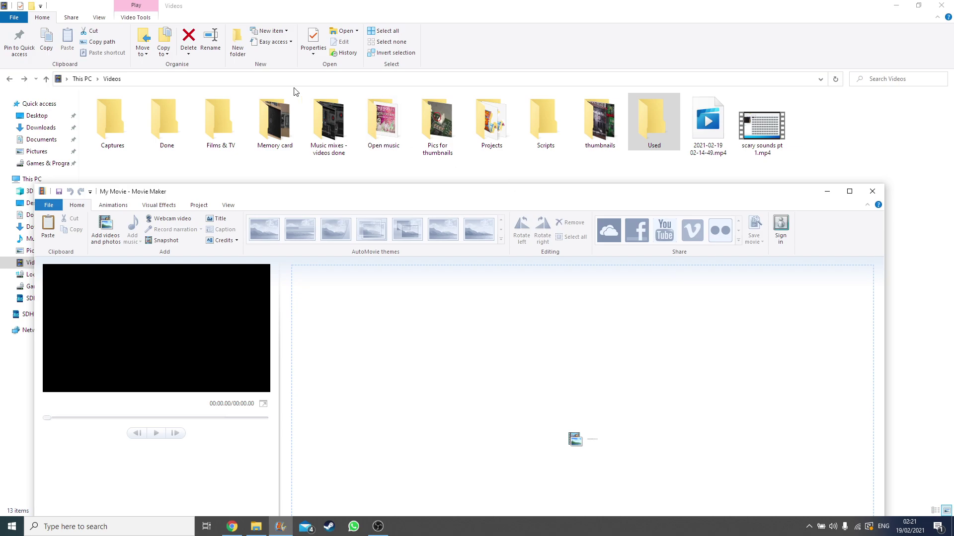
{"action": "double_click", "coordinate": [284, 119]}
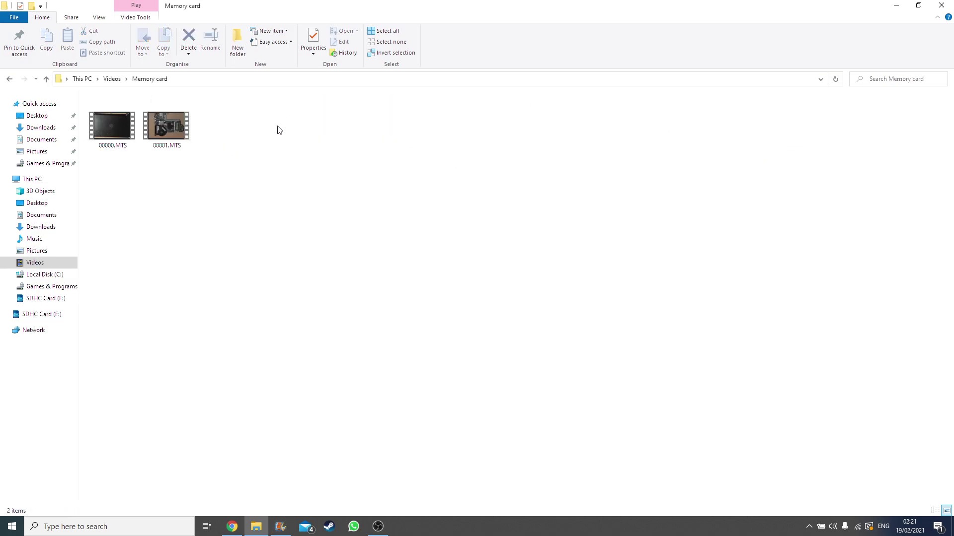
{"action": "left_click", "coordinate": [134, 125]}
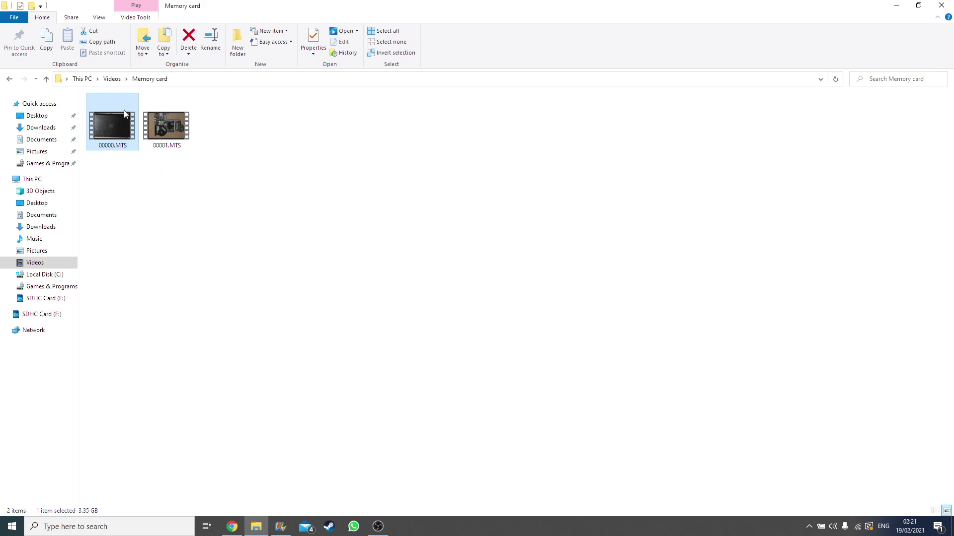
{"action": "mouse_move", "coordinate": [124, 112]}
Step: Return to Movie Maker, review the Advanced file preparation options and accept them
{"action": "left_click", "coordinate": [281, 527]}
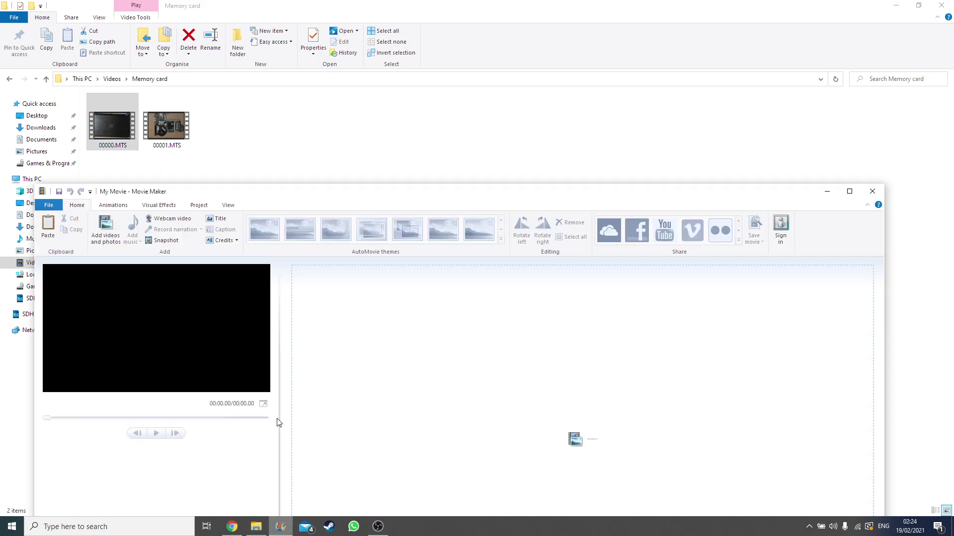
{"action": "left_click_drag", "start_coordinate": [346, 193], "coordinate": [447, 50]}
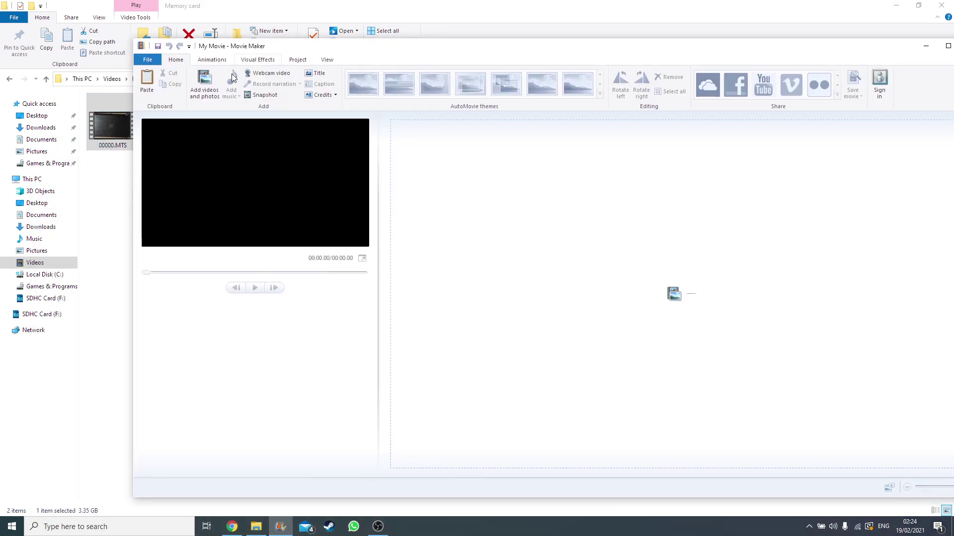
{"action": "left_click", "coordinate": [147, 60]}
{"action": "left_click", "coordinate": [150, 234]}
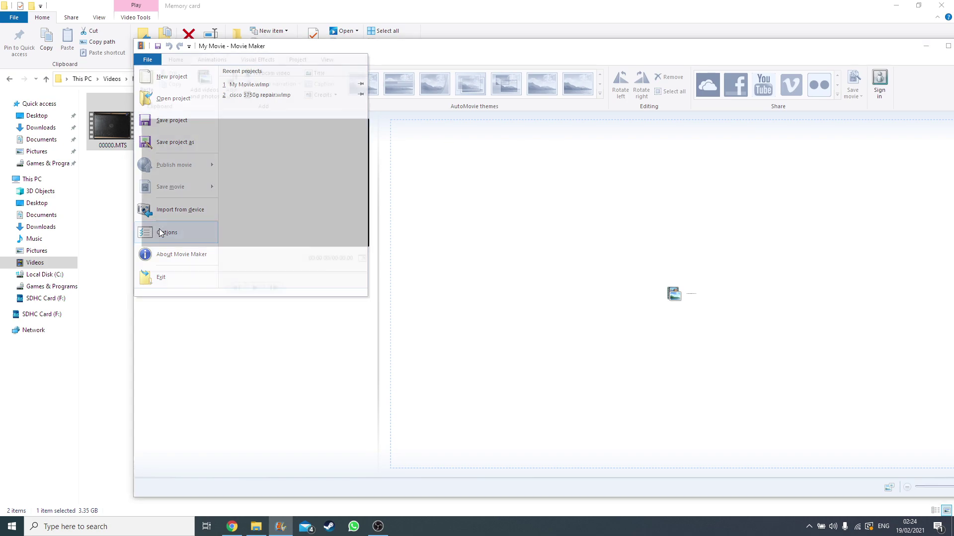
{"action": "left_click", "coordinate": [431, 201]}
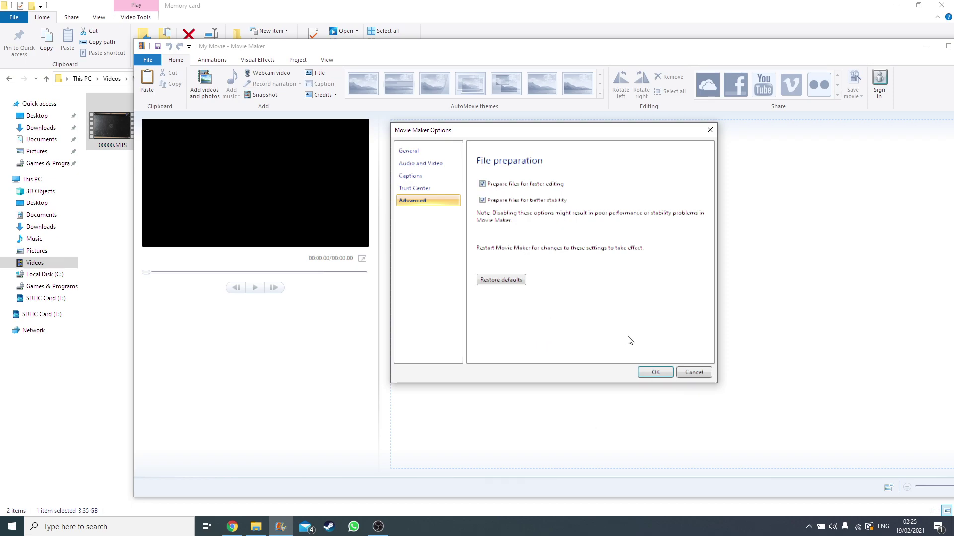
{"action": "left_click", "coordinate": [653, 372]}
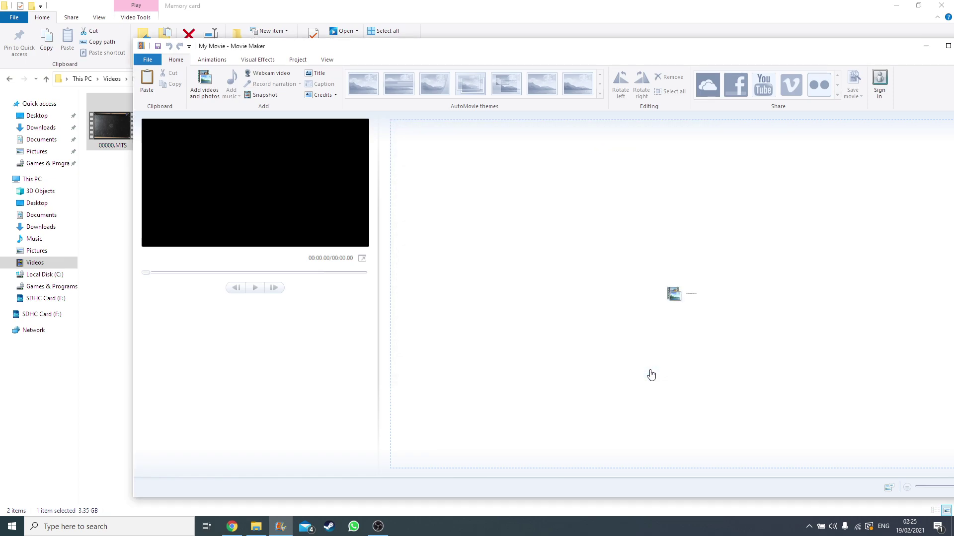
Step: Arrange the Movie Maker window beside the Memory card folder and add 00000.MTS to the storyboard
{"action": "left_click_drag", "start_coordinate": [457, 47], "coordinate": [444, 64]}
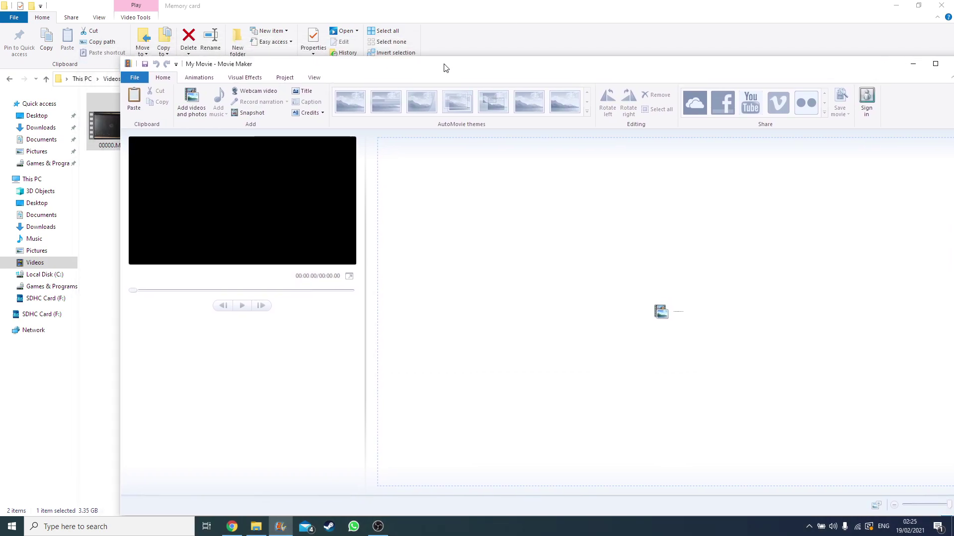
{"action": "left_click_drag", "start_coordinate": [446, 67], "coordinate": [423, 43]}
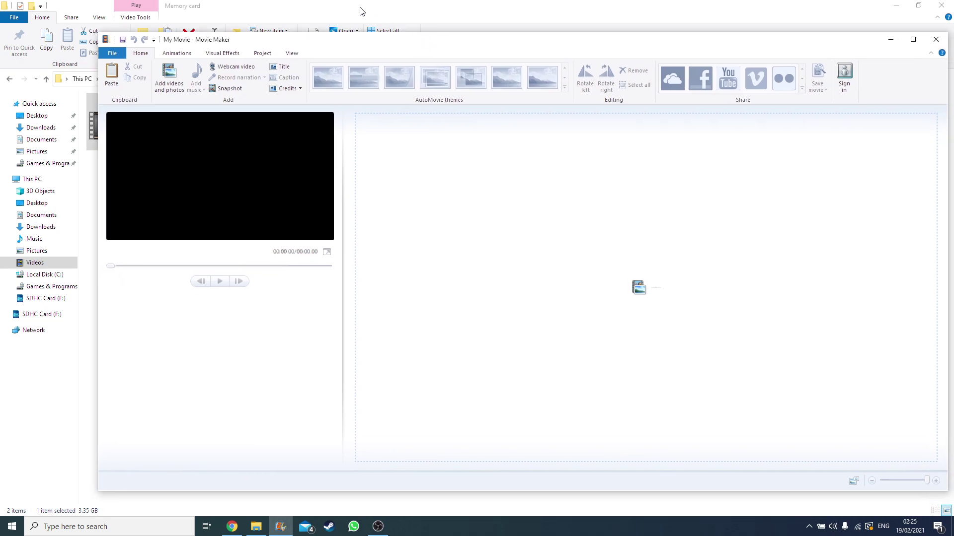
{"action": "mouse_move", "coordinate": [341, 44]}
{"action": "left_mouse_down"}
{"action": "mouse_move", "coordinate": [356, 43]}
{"action": "mouse_move", "coordinate": [332, 52]}
{"action": "left_mouse_up"}
{"action": "left_click_drag", "start_coordinate": [241, 53], "coordinate": [254, 45]}
{"action": "left_click_drag", "start_coordinate": [88, 109], "coordinate": [384, 253]}
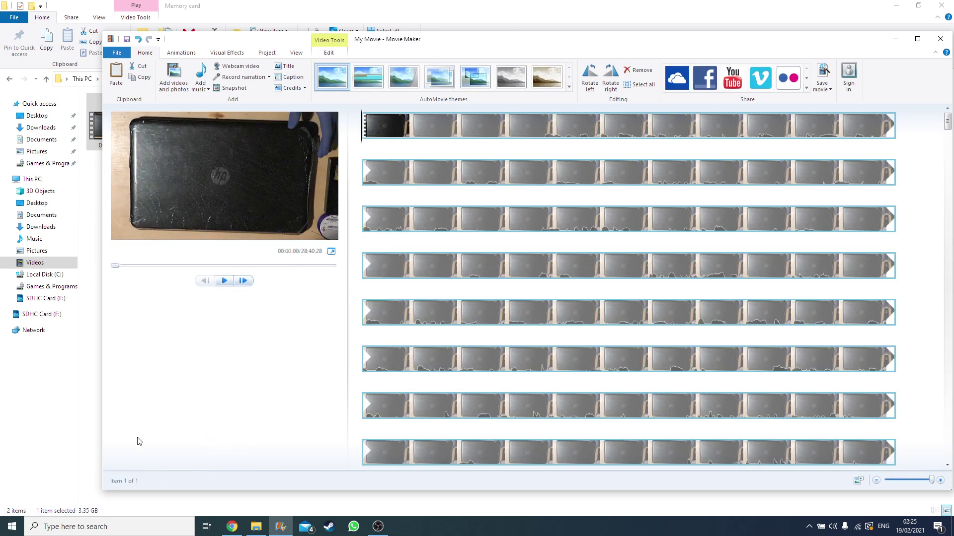
{"action": "left_click_drag", "start_coordinate": [262, 39], "coordinate": [225, 36]}
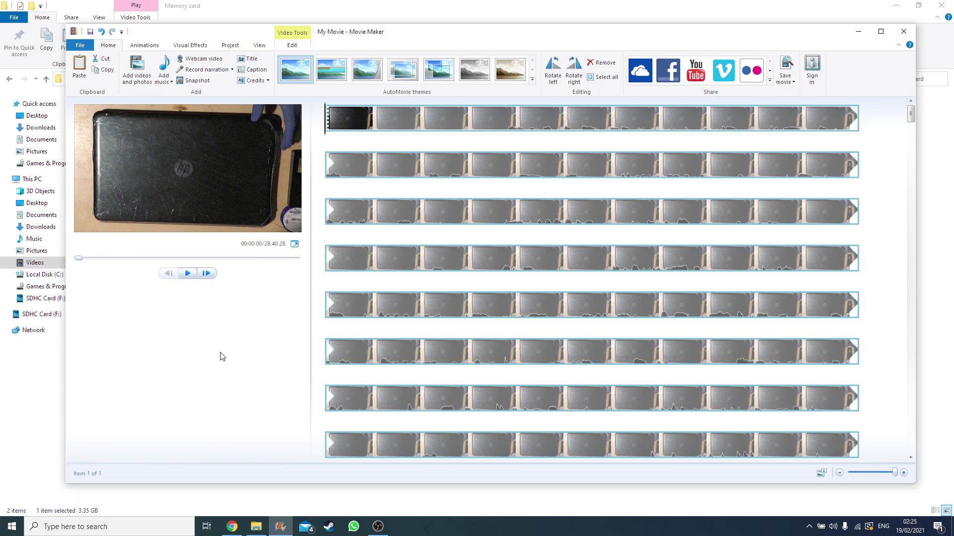
Step: Split the laptop clip at about 3.67 s and delete the opening piece
{"action": "key", "text": "space"}
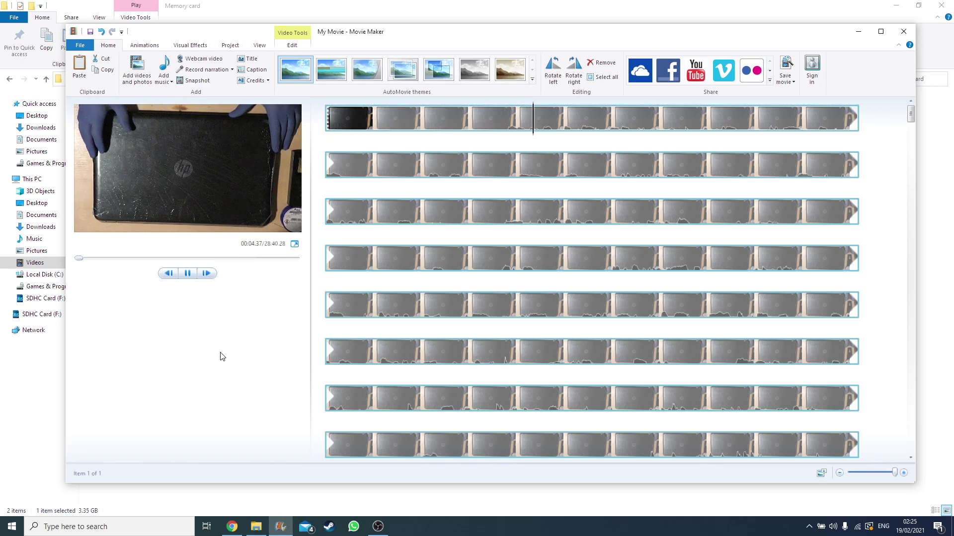
{"action": "key", "text": "space"}
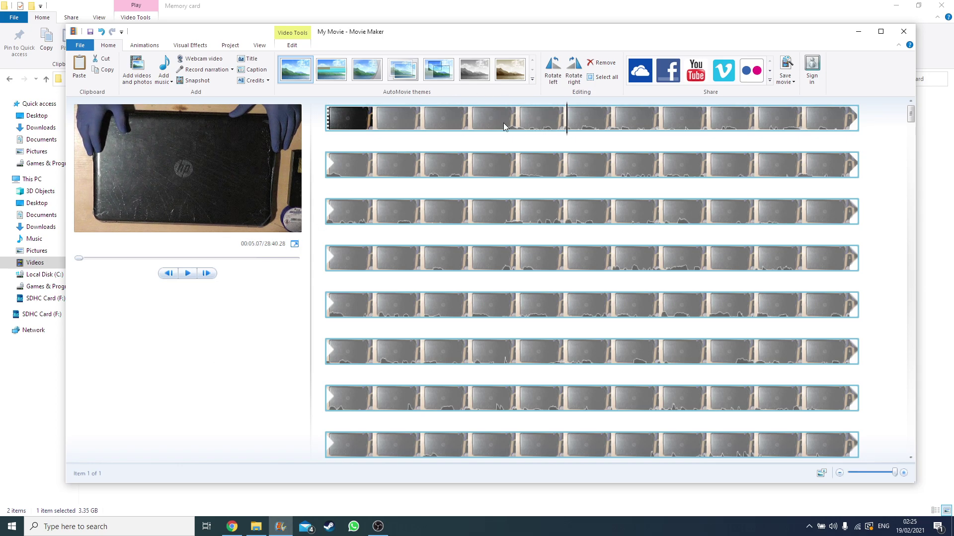
{"action": "left_click", "coordinate": [477, 127]}
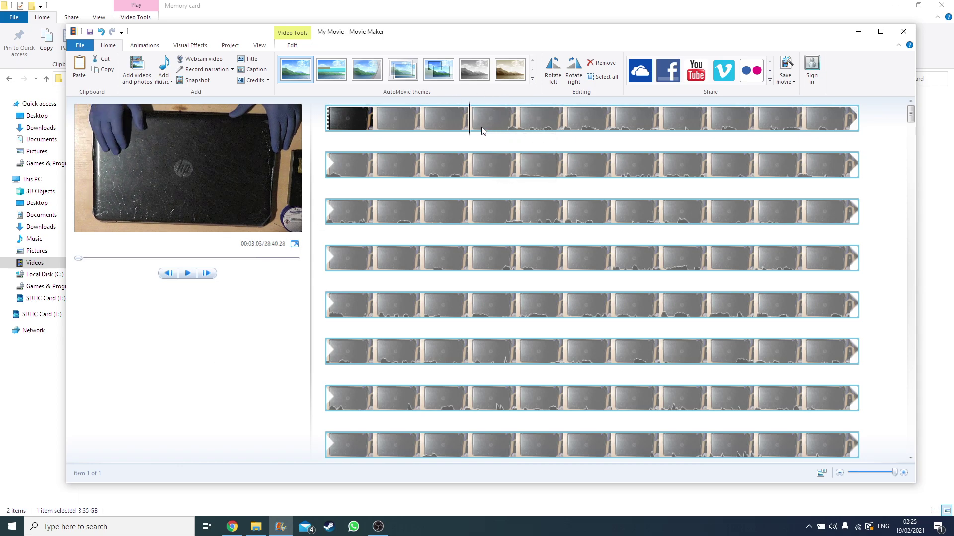
{"action": "left_click_drag", "start_coordinate": [481, 134], "coordinate": [499, 133]}
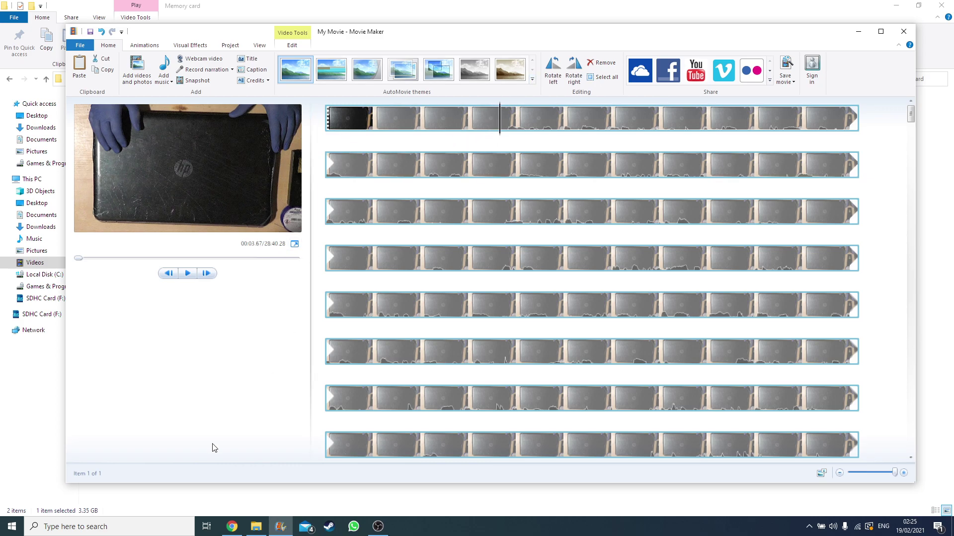
{"action": "left_click", "coordinate": [294, 46]}
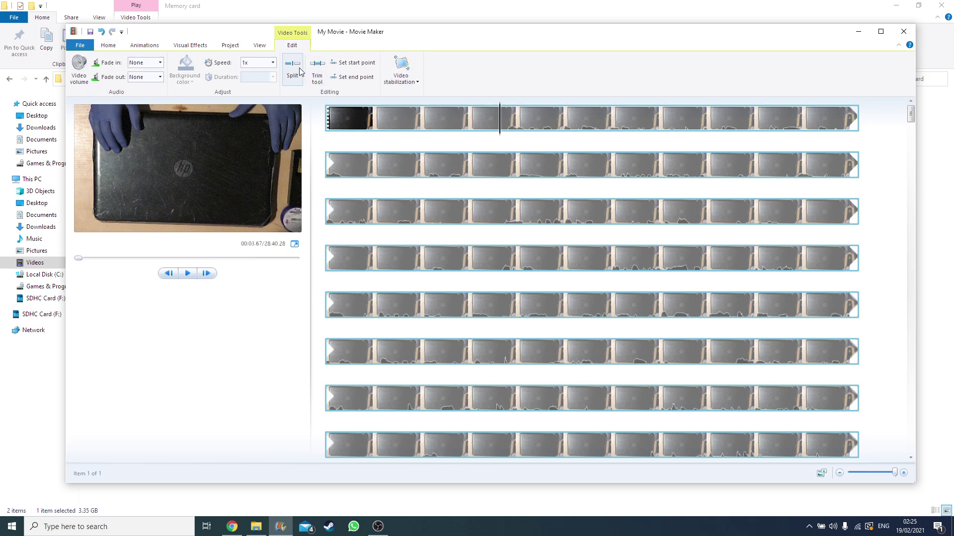
{"action": "left_click", "coordinate": [300, 72]}
{"action": "left_click", "coordinate": [376, 105]}
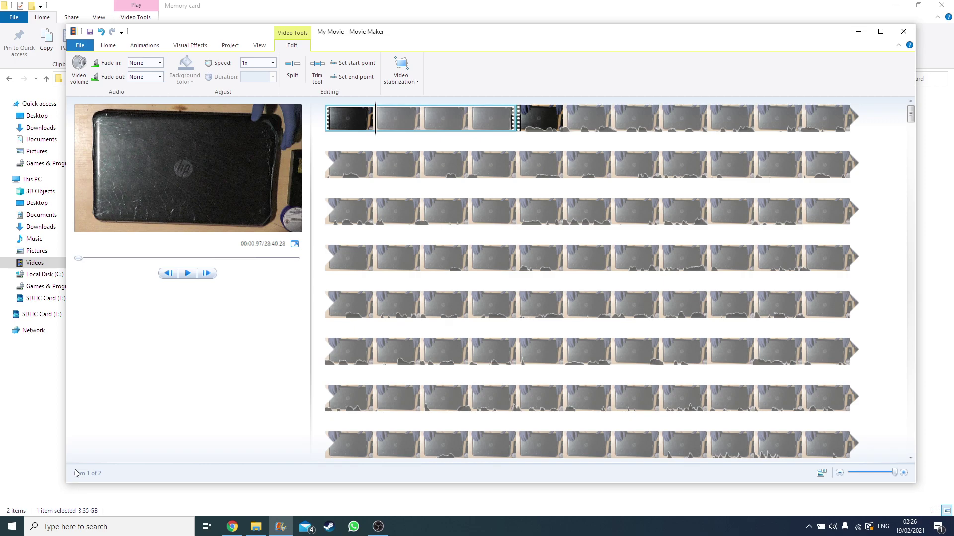
{"action": "key", "text": "Delete"}
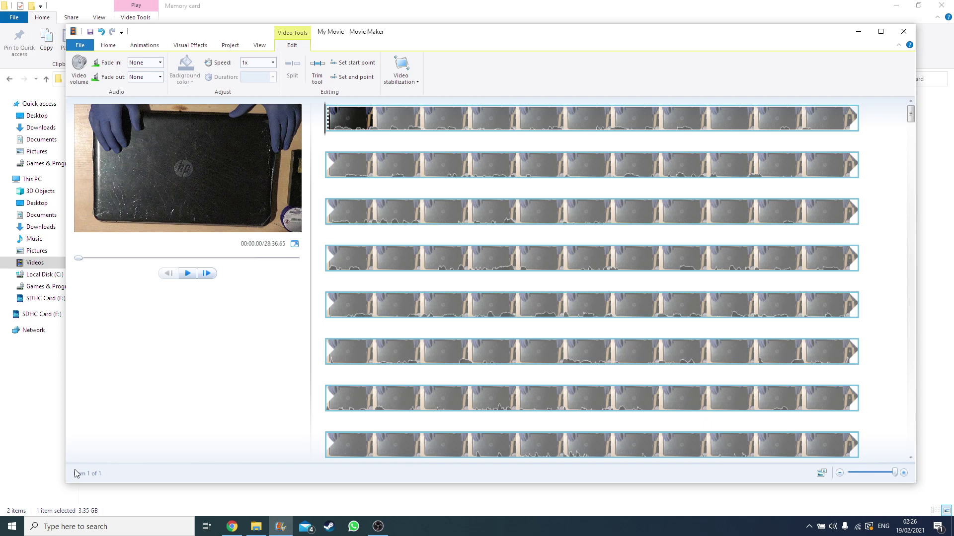
Step: Replay the footage between about 5 and 9 seconds to locate where the next cut should start
{"action": "key", "text": "space"}
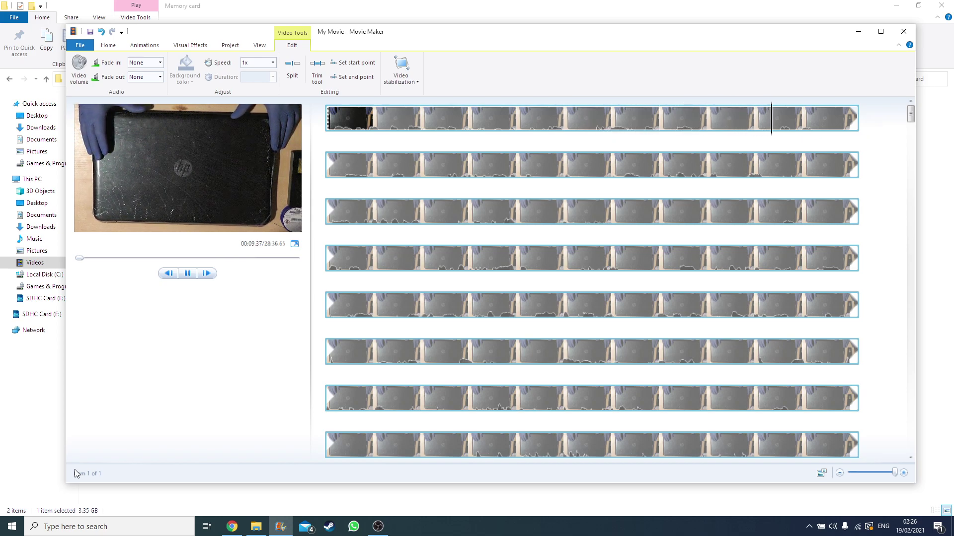
{"action": "key", "text": "space"}
{"action": "left_click", "coordinate": [661, 118]}
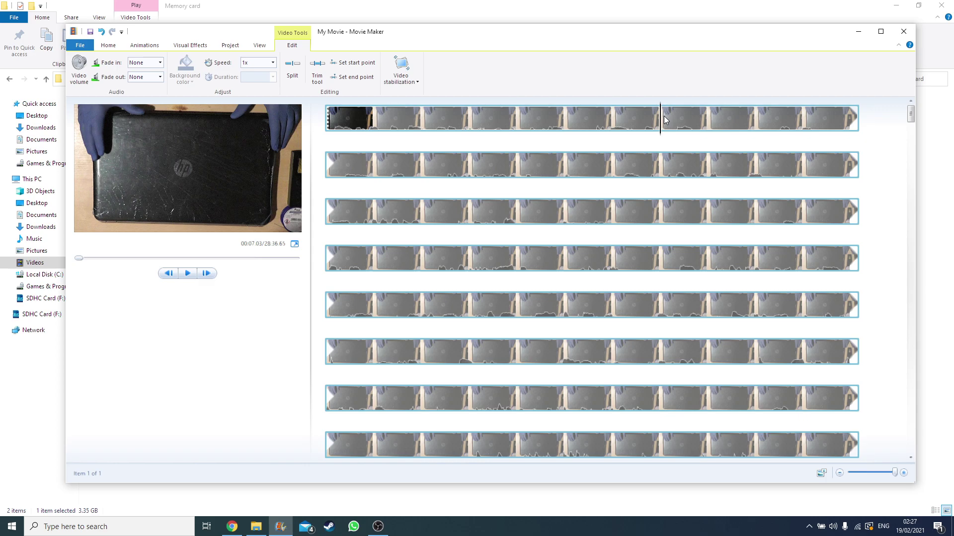
{"action": "key", "text": "space"}
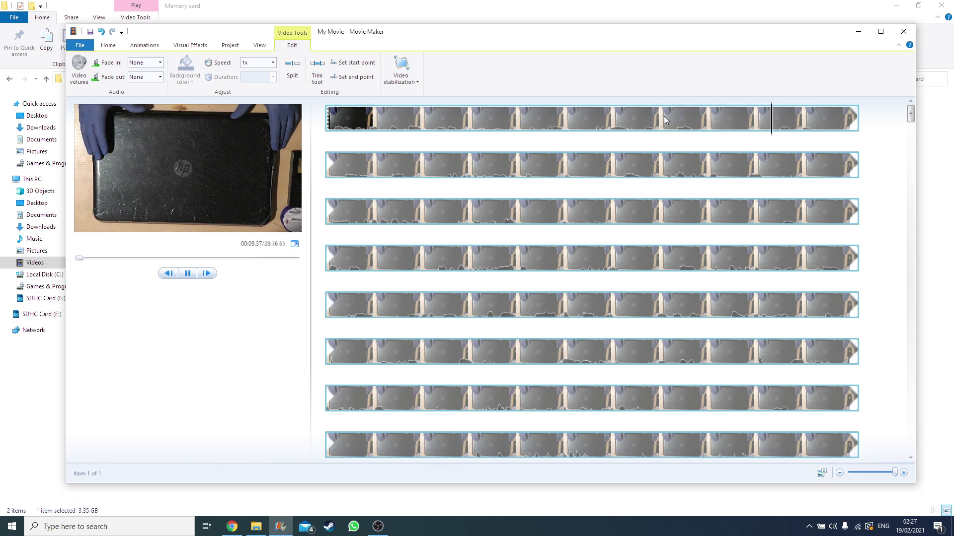
{"action": "key", "text": "space"}
{"action": "left_click", "coordinate": [647, 120]}
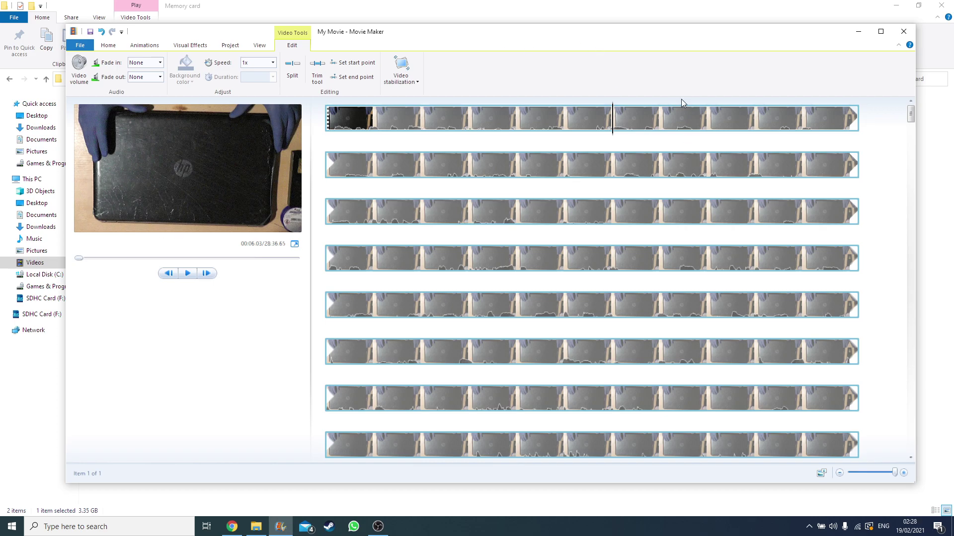
{"action": "key", "text": "space"}
{"action": "key", "text": "space"}
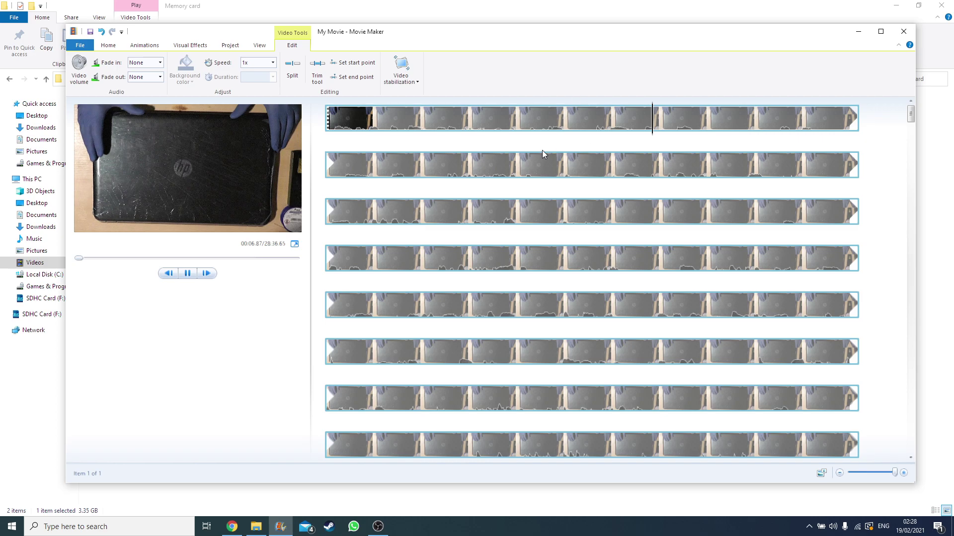
{"action": "left_click", "coordinate": [680, 146]}
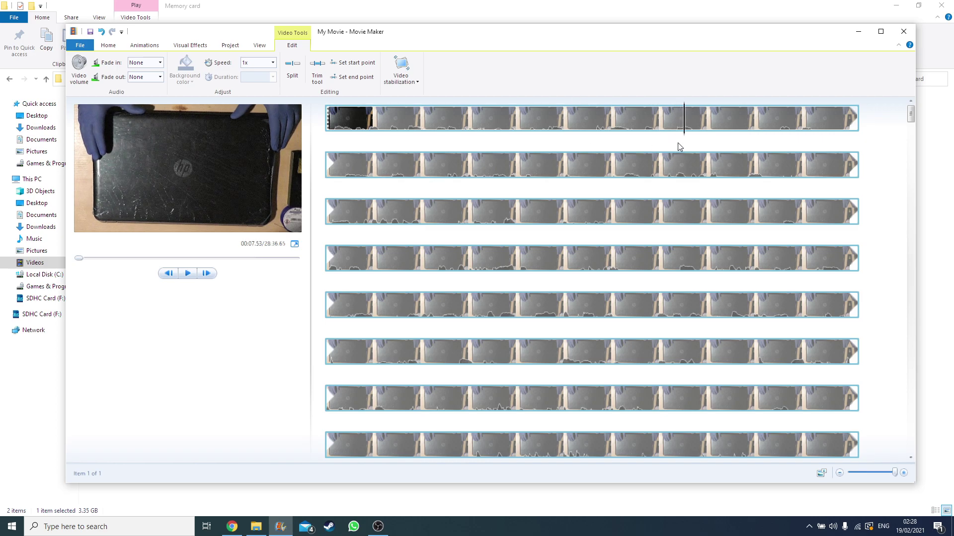
{"action": "left_click", "coordinate": [607, 126]}
{"action": "key", "text": "space"}
{"action": "key", "text": "space"}
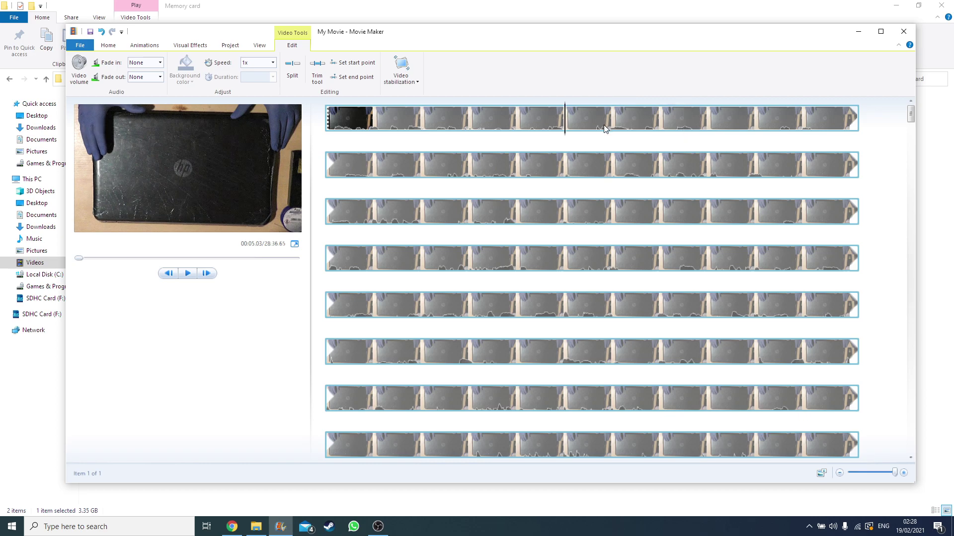
Step: Play the clip up to 7.93 s and split it there
{"action": "left_click", "coordinate": [189, 274]}
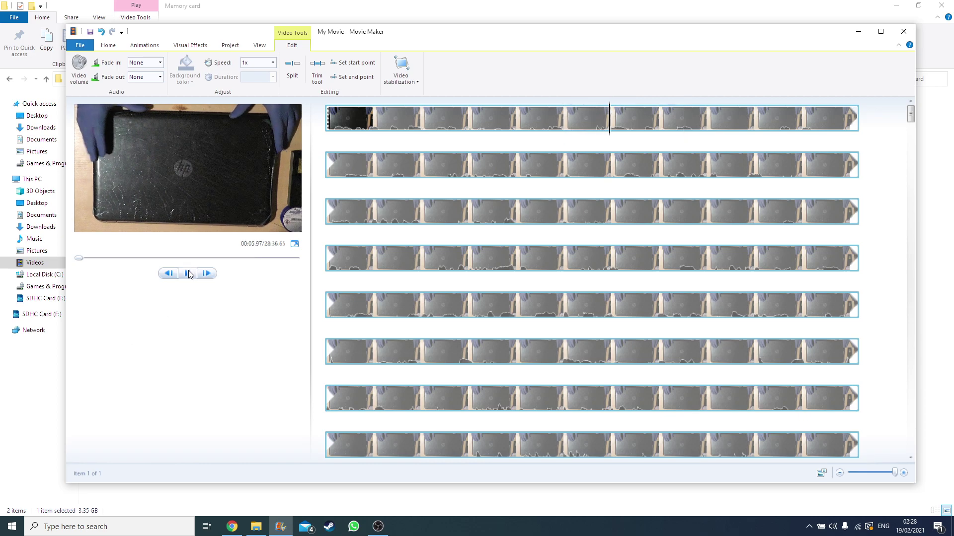
{"action": "left_click", "coordinate": [188, 273]}
{"action": "left_click", "coordinate": [292, 72]}
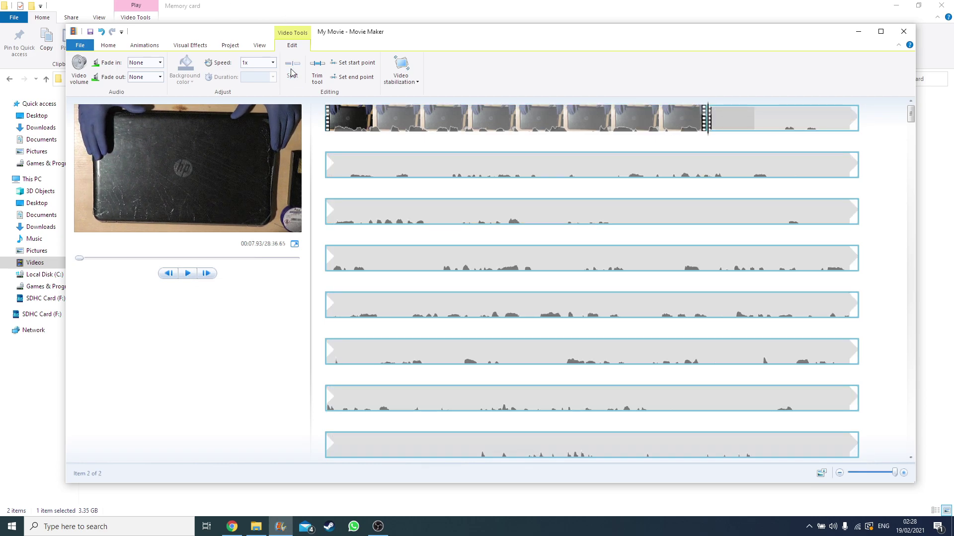
Step: Play on from 7.93 s, split the clip at 9.43 s, and delete the short piece between the two splits
{"action": "left_click", "coordinate": [188, 274]}
{"action": "left_click", "coordinate": [188, 273]}
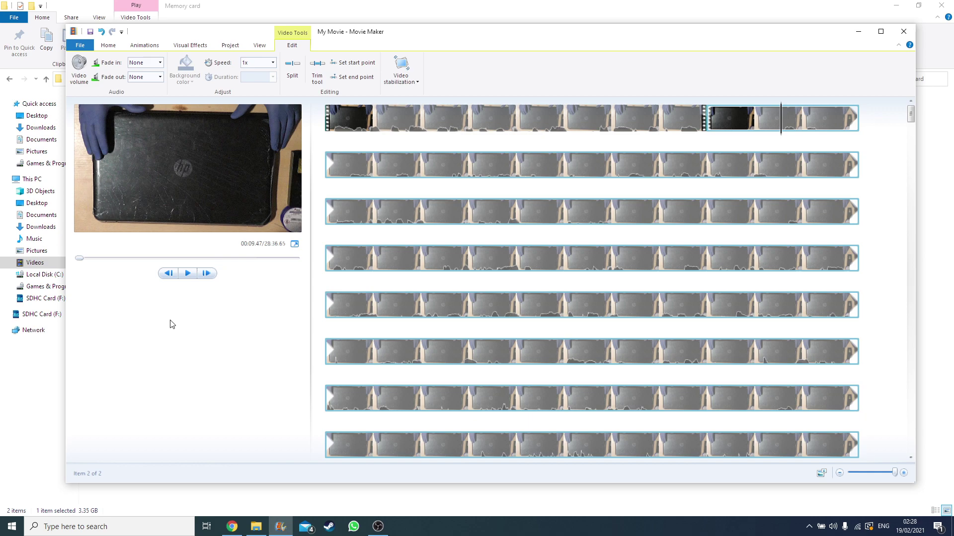
{"action": "left_click", "coordinate": [169, 274]}
{"action": "left_click", "coordinate": [286, 67]}
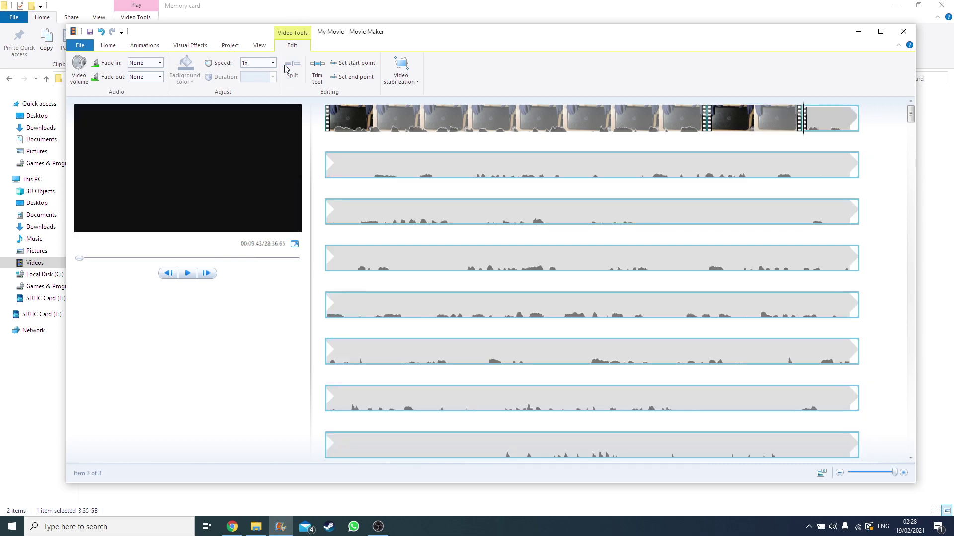
{"action": "left_click", "coordinate": [740, 124]}
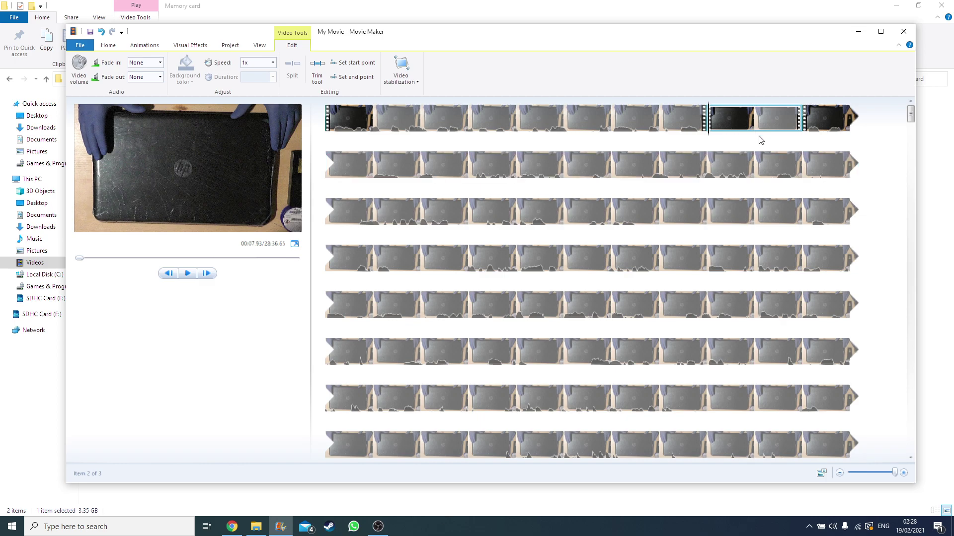
{"action": "key", "text": "Delete"}
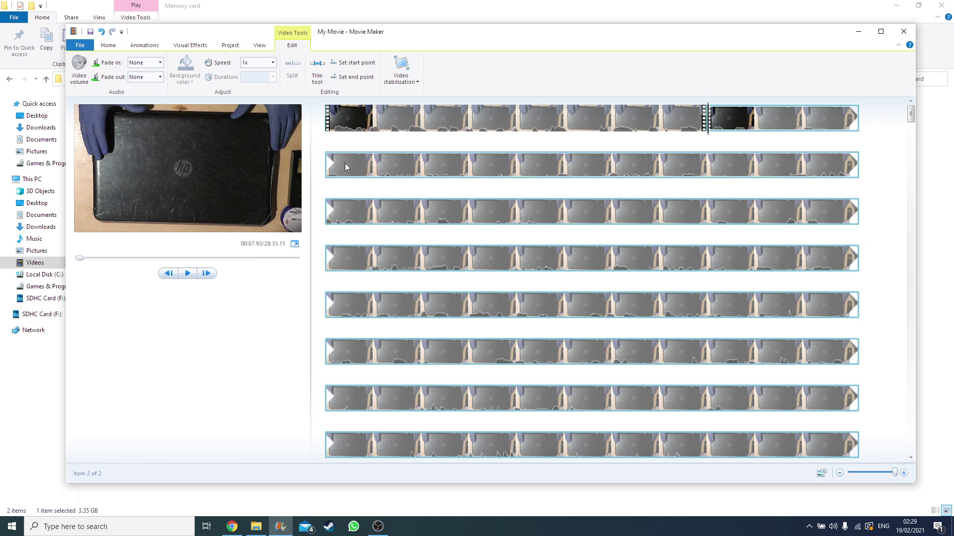
Step: Review the footage across the cut at 7.93 s and onward to about 55 s to look for the next unwanted section
{"action": "left_click", "coordinate": [613, 120]}
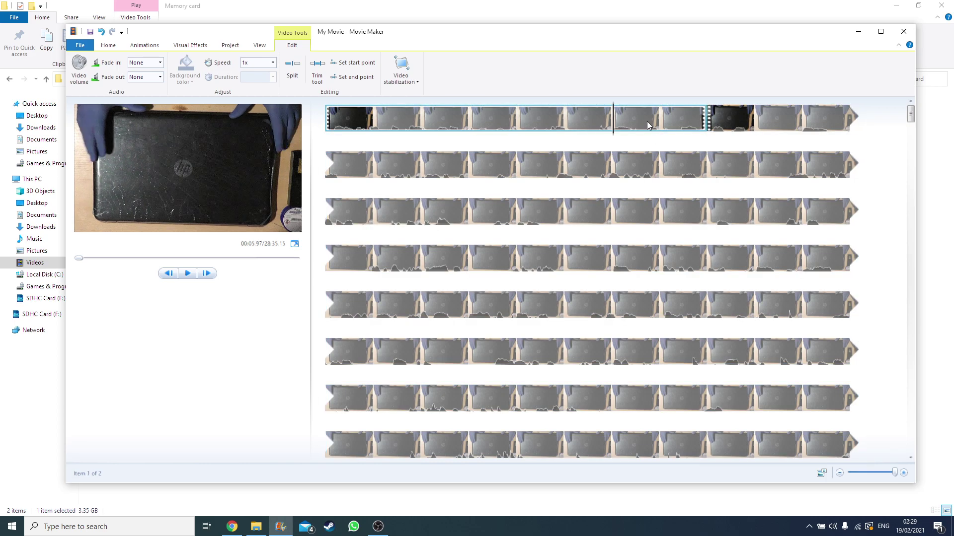
{"action": "left_click", "coordinate": [536, 128]}
{"action": "key", "text": "space"}
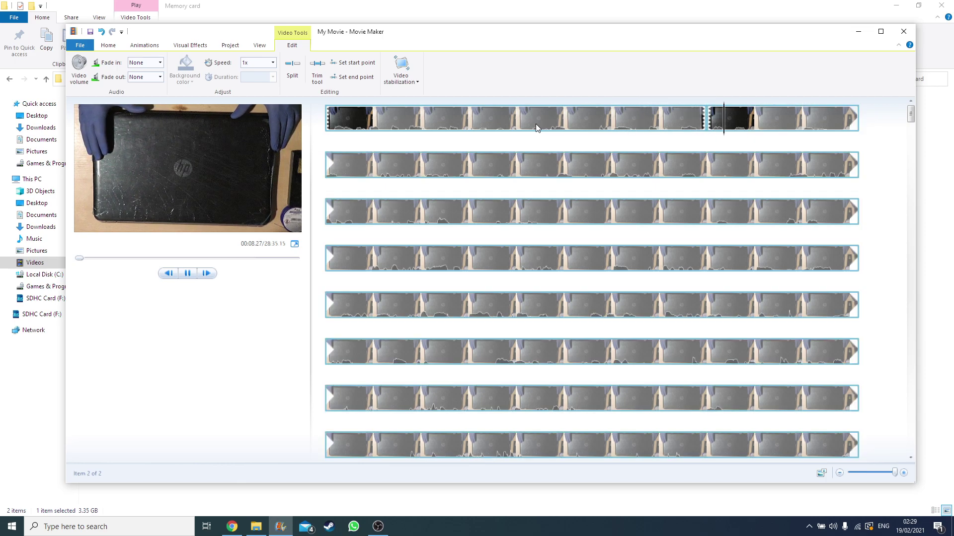
{"action": "key", "text": "space"}
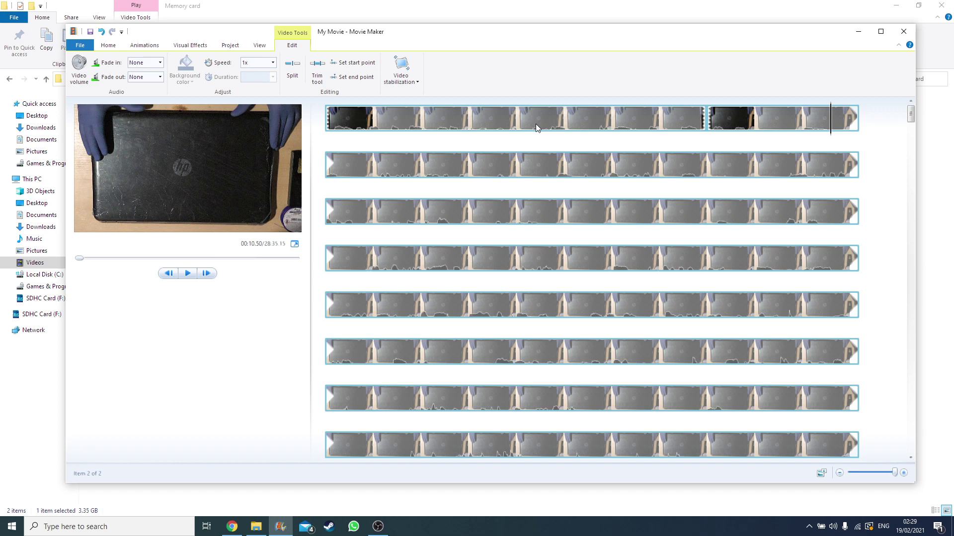
{"action": "key", "text": "space"}
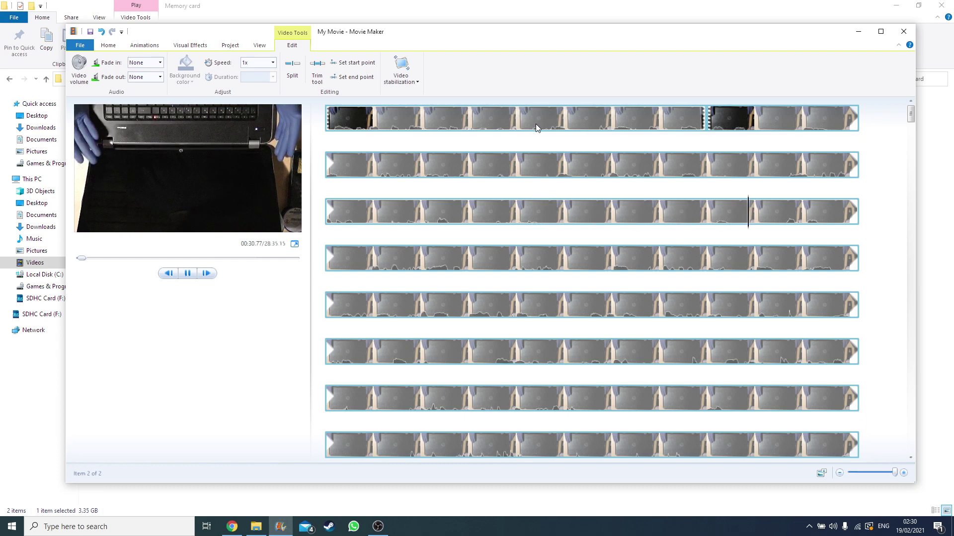
{"action": "key", "text": "space"}
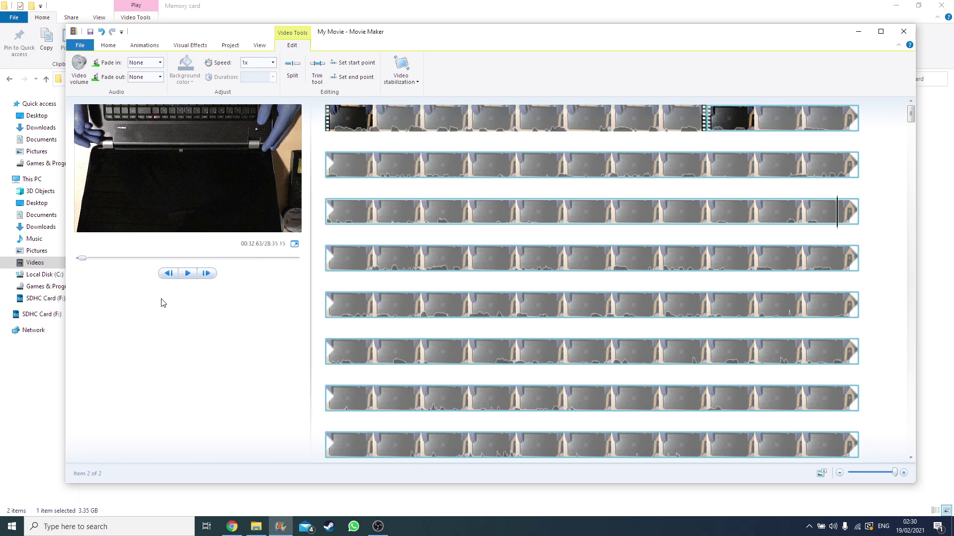
{"action": "key", "text": "space"}
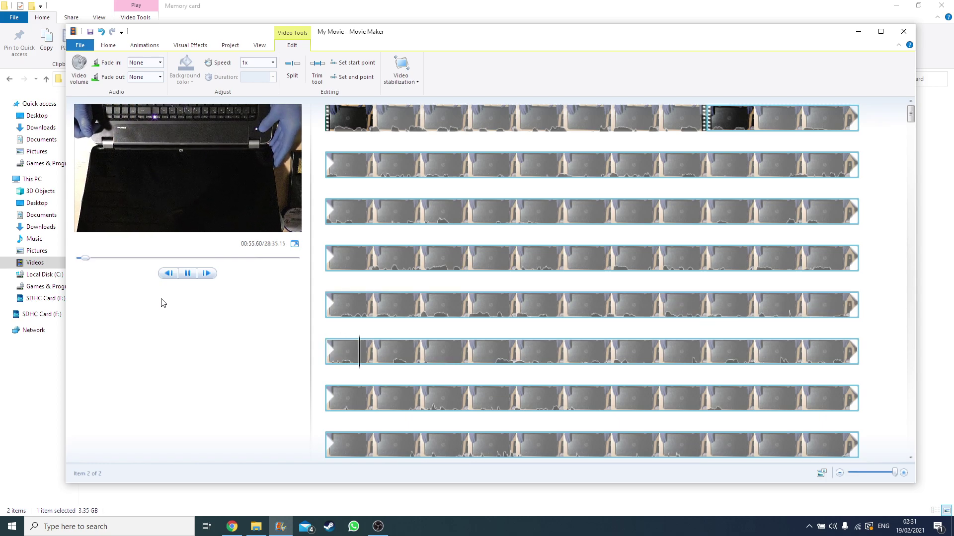
{"action": "key", "text": "space"}
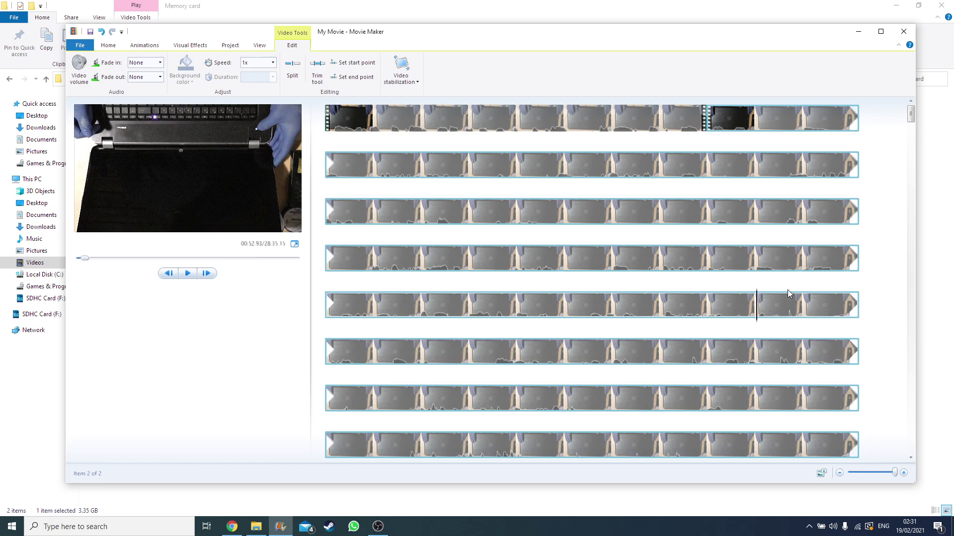
Step: Replay the footage between about 51 and 56 s repeatedly to locate where the next cut should start
{"action": "left_click", "coordinate": [755, 306]}
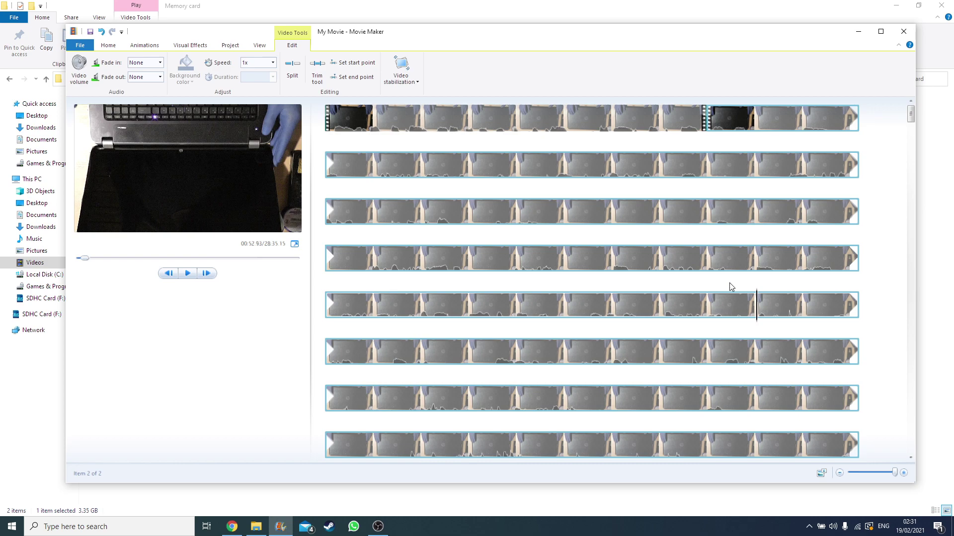
{"action": "key", "text": "Left"}
{"action": "key", "text": "Left"}
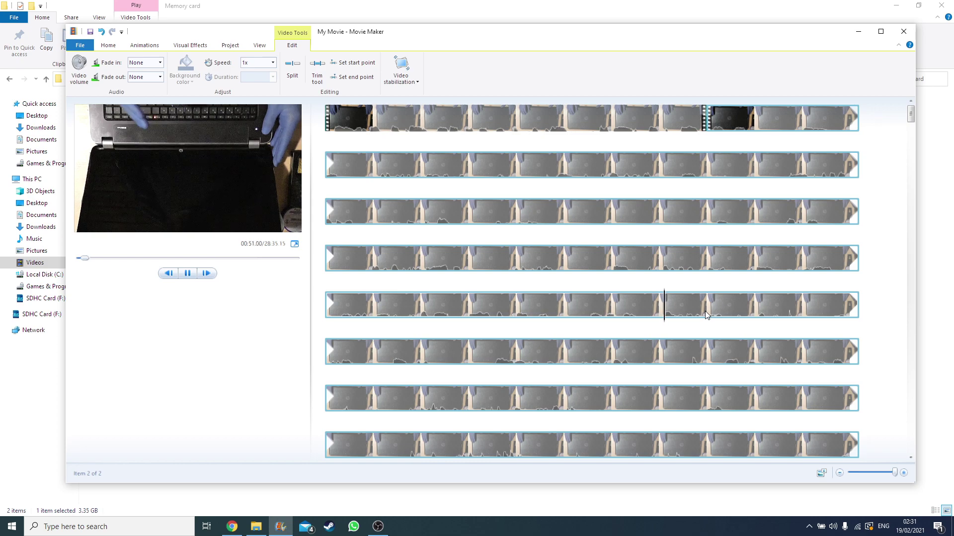
{"action": "key", "text": "space"}
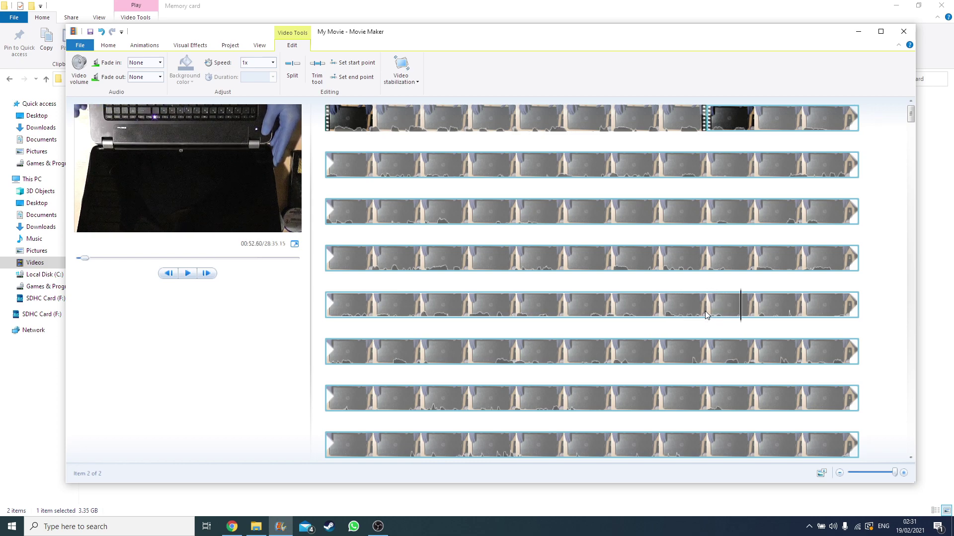
{"action": "key", "text": "space"}
{"action": "key", "text": "space"}
{"action": "left_click", "coordinate": [687, 310]}
{"action": "key", "text": "space"}
{"action": "key", "text": "space"}
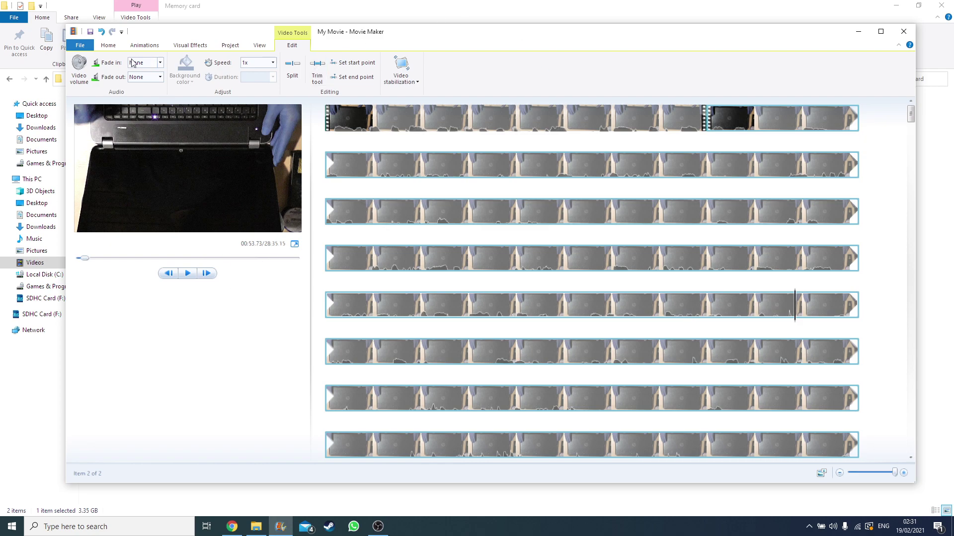
{"action": "left_click", "coordinate": [207, 276]}
{"action": "left_click", "coordinate": [206, 276]}
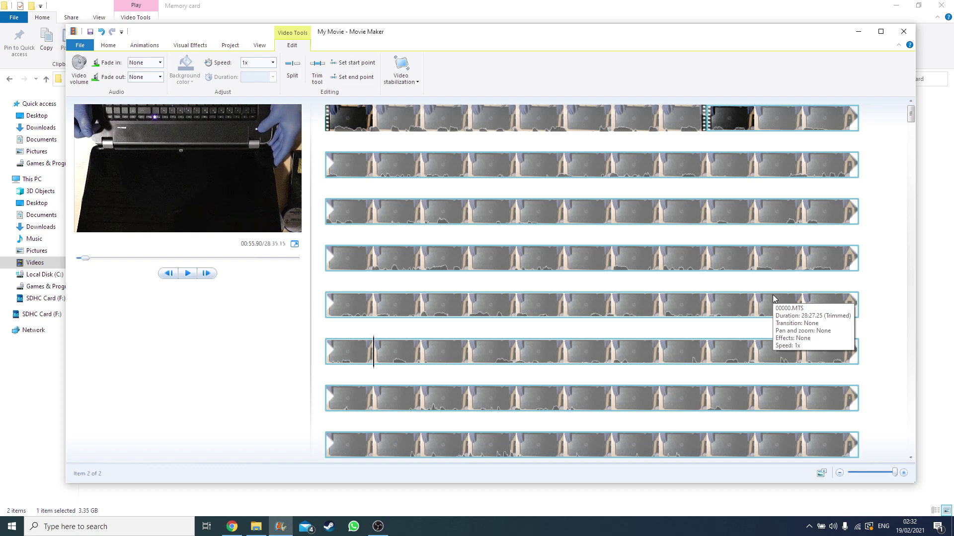
{"action": "left_click", "coordinate": [756, 309]}
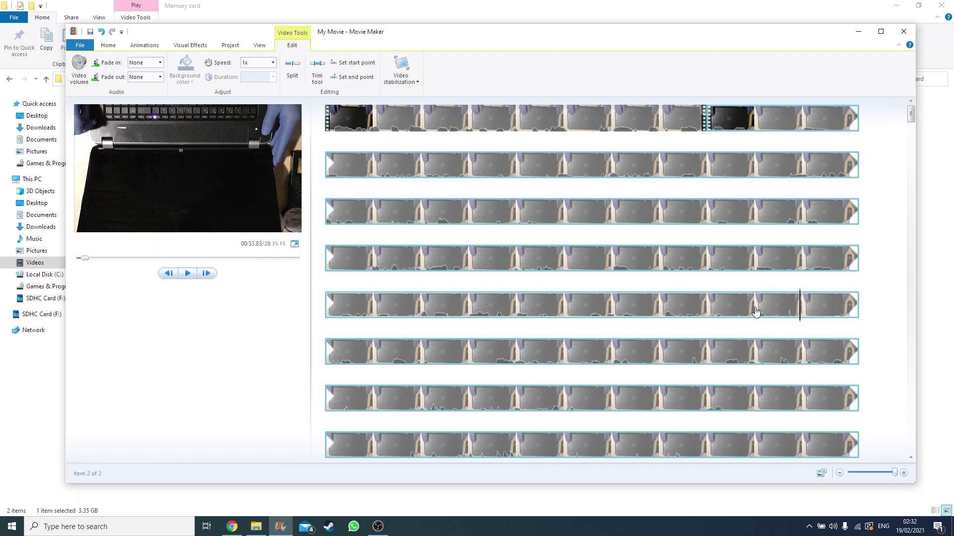
{"action": "key", "text": "space"}
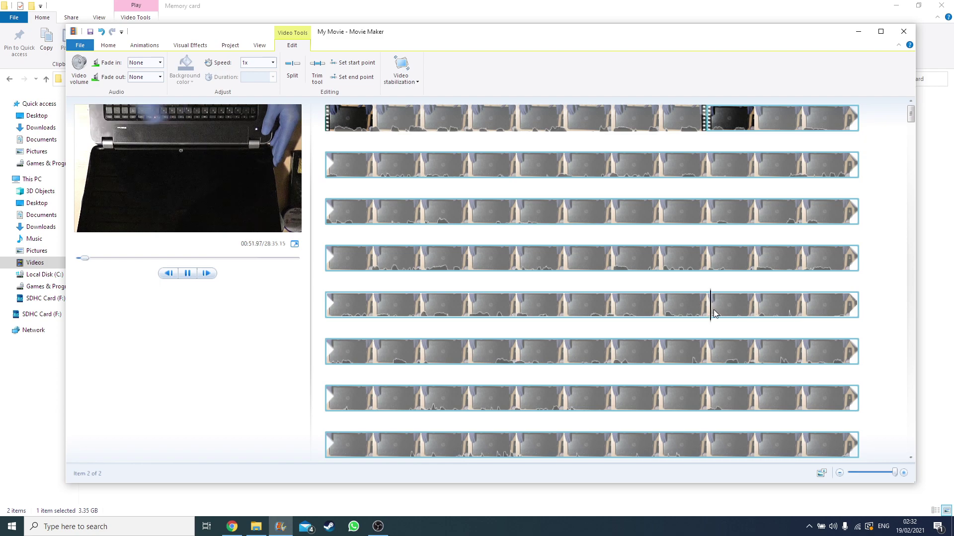
{"action": "key", "text": "space"}
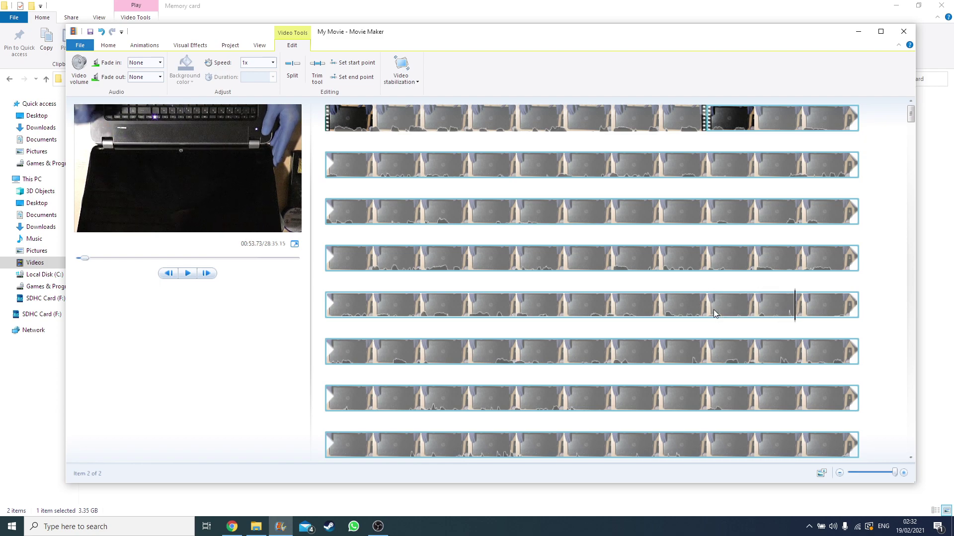
Step: Try splitting the clip at 53.57 s after stepping back frame by frame
{"action": "left_click", "coordinate": [168, 274]}
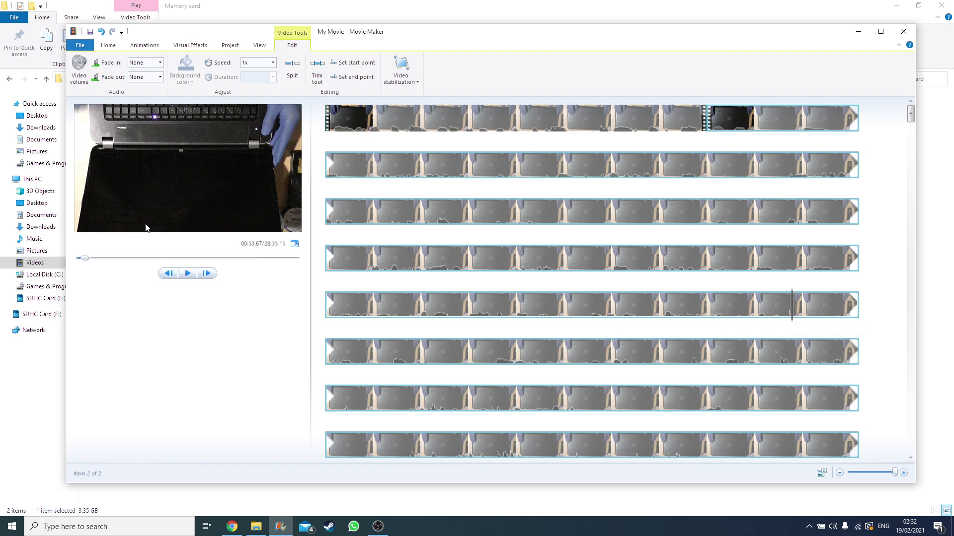
{"action": "left_click", "coordinate": [168, 275]}
{"action": "left_click", "coordinate": [167, 275]}
{"action": "left_click", "coordinate": [168, 274]}
{"action": "left_click", "coordinate": [287, 72]}
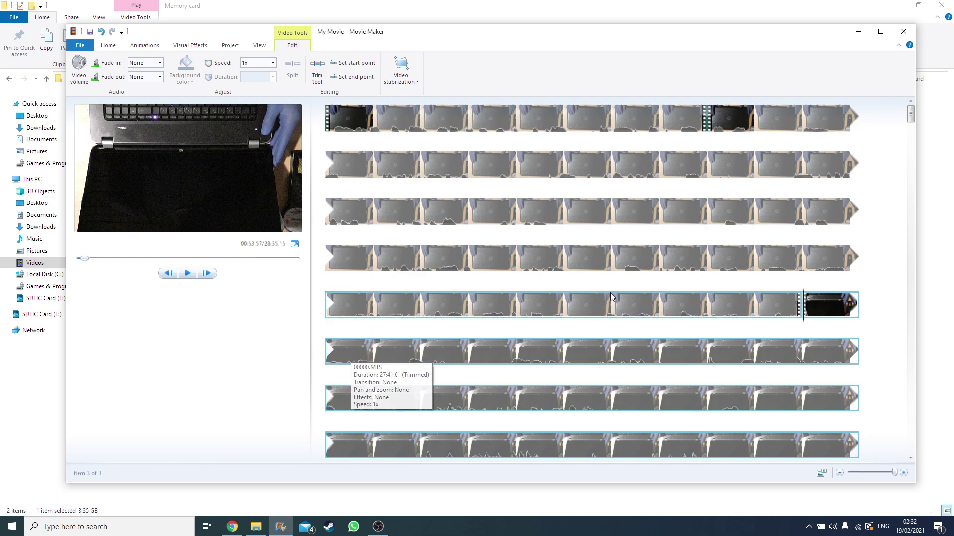
Step: Replay the footage across the split at 53.57 s, and undo that split
{"action": "left_click", "coordinate": [709, 306]}
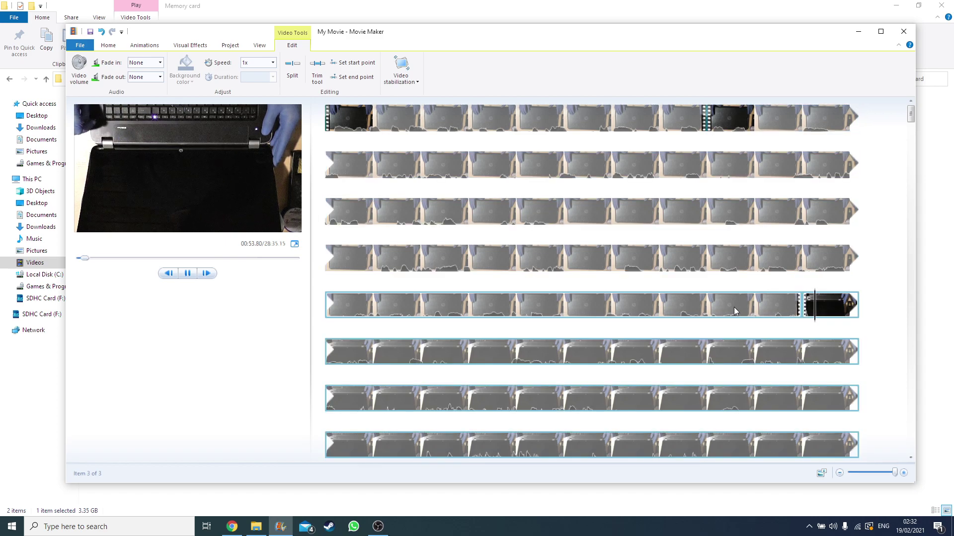
{"action": "key", "text": "space"}
{"action": "key", "text": "space"}
{"action": "key", "text": "space"}
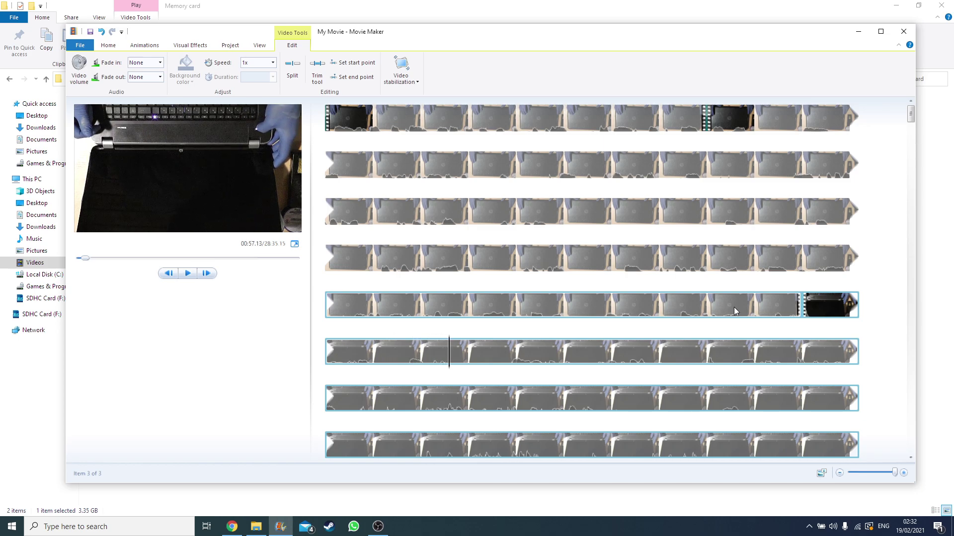
{"action": "left_click", "coordinate": [827, 309]}
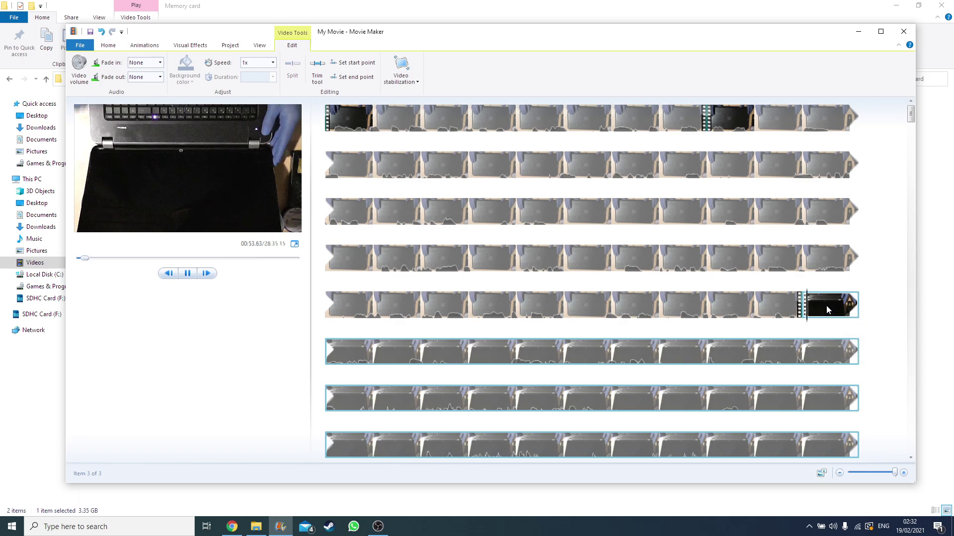
{"action": "key", "text": "space"}
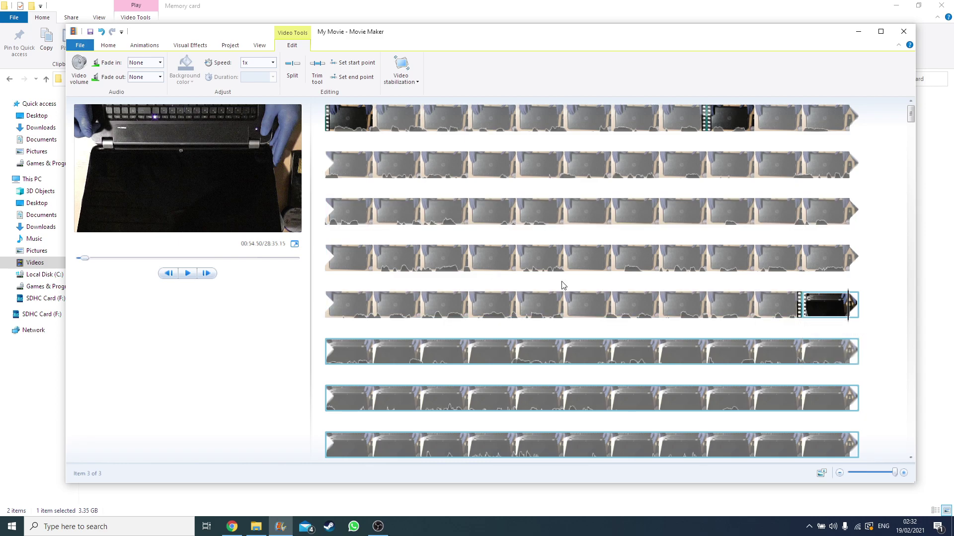
{"action": "key", "text": "ctrl+z"}
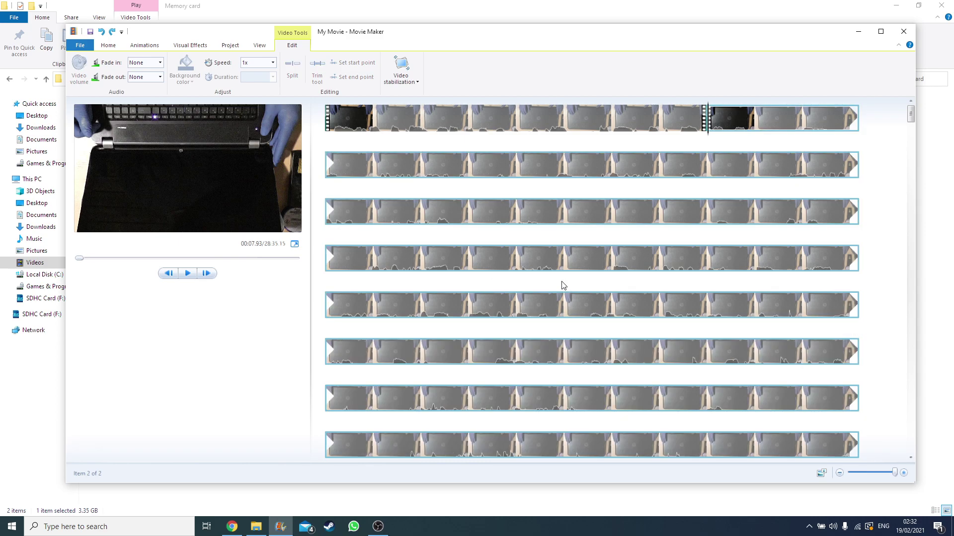
Step: Position the playhead at 53.87 s with frame-by-frame adjustment and split the clip there
{"action": "left_click", "coordinate": [790, 313]}
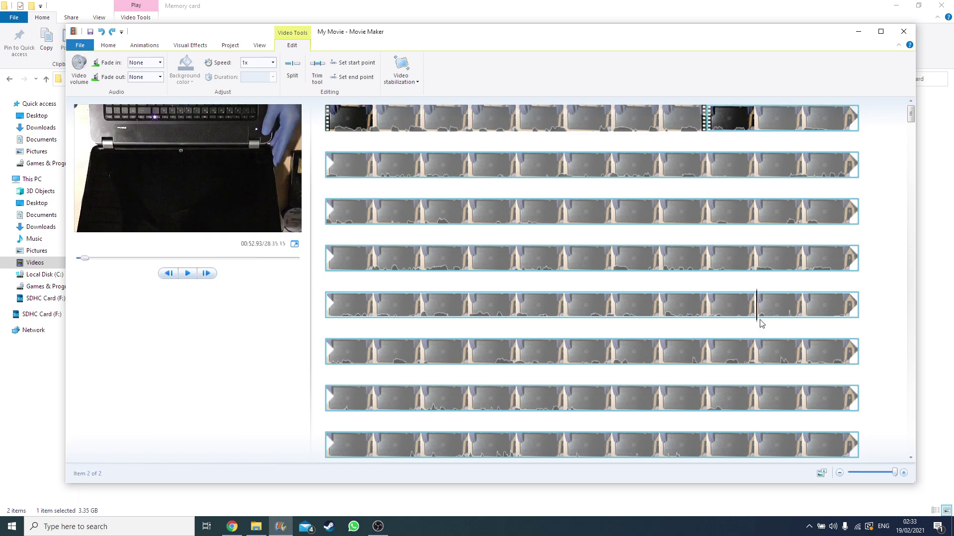
{"action": "left_click_drag", "start_coordinate": [775, 326], "coordinate": [793, 328]}
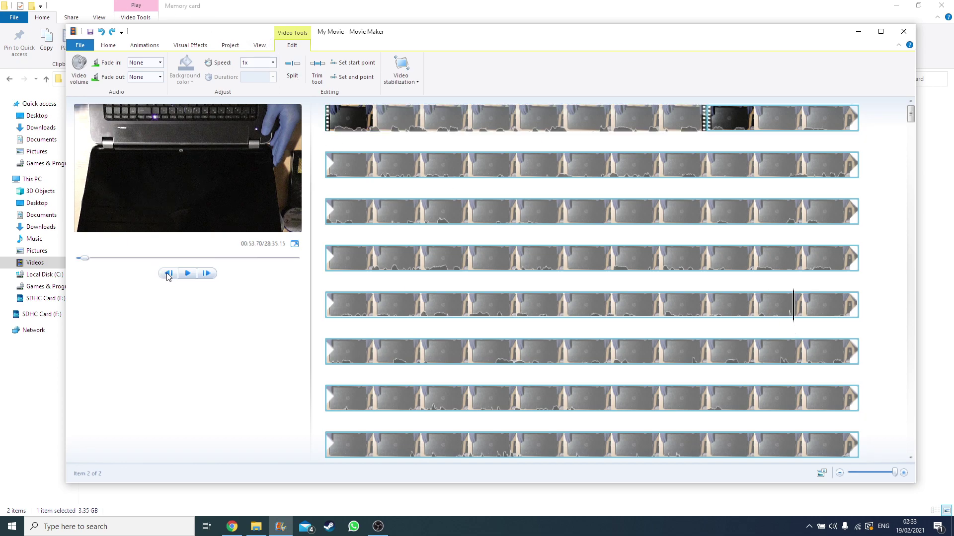
{"action": "left_click", "coordinate": [209, 273]}
{"action": "left_click", "coordinate": [209, 274]}
{"action": "left_click", "coordinate": [208, 274]}
{"action": "left_click", "coordinate": [208, 274]}
{"action": "left_click", "coordinate": [209, 274]}
{"action": "key", "text": "m"}
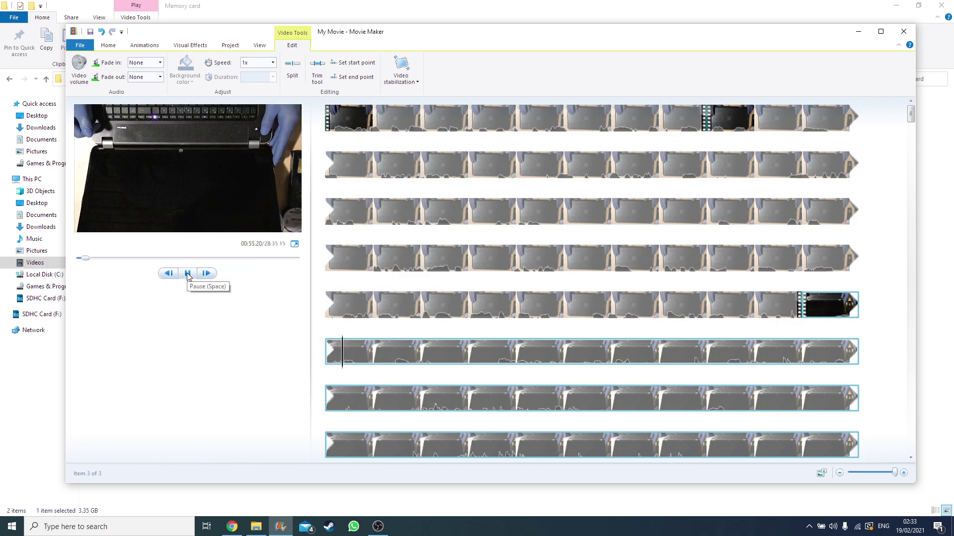
Step: Split the clip again at 55.13 s and delete the short piece between 53.87 and 55.13 s
{"action": "left_click", "coordinate": [189, 274]}
{"action": "left_click", "coordinate": [329, 369]}
{"action": "left_click_drag", "start_coordinate": [328, 370], "coordinate": [342, 376]}
{"action": "left_click", "coordinate": [168, 274]}
{"action": "left_click", "coordinate": [169, 273]}
{"action": "left_click", "coordinate": [207, 273]}
{"action": "left_click", "coordinate": [300, 72]}
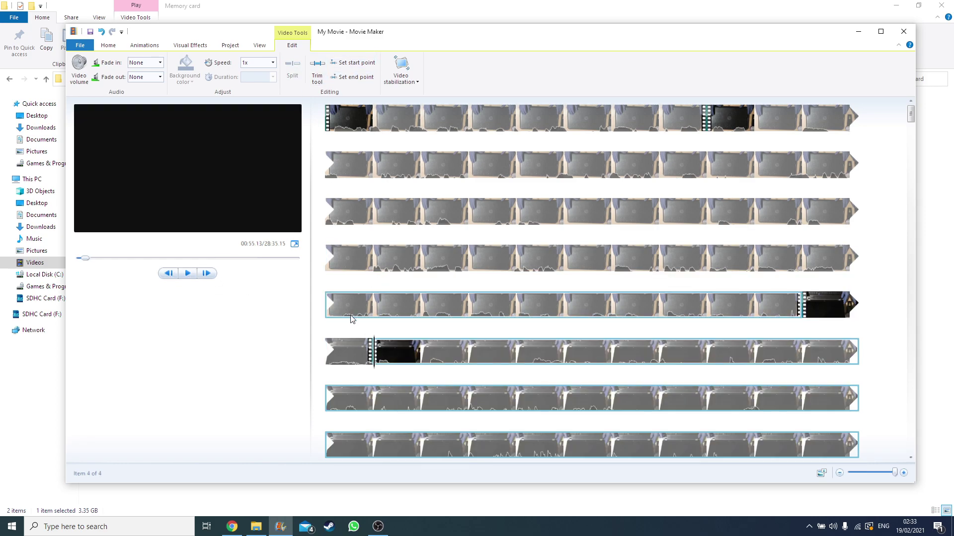
{"action": "left_click", "coordinate": [353, 343]}
{"action": "key", "text": "Delete"}
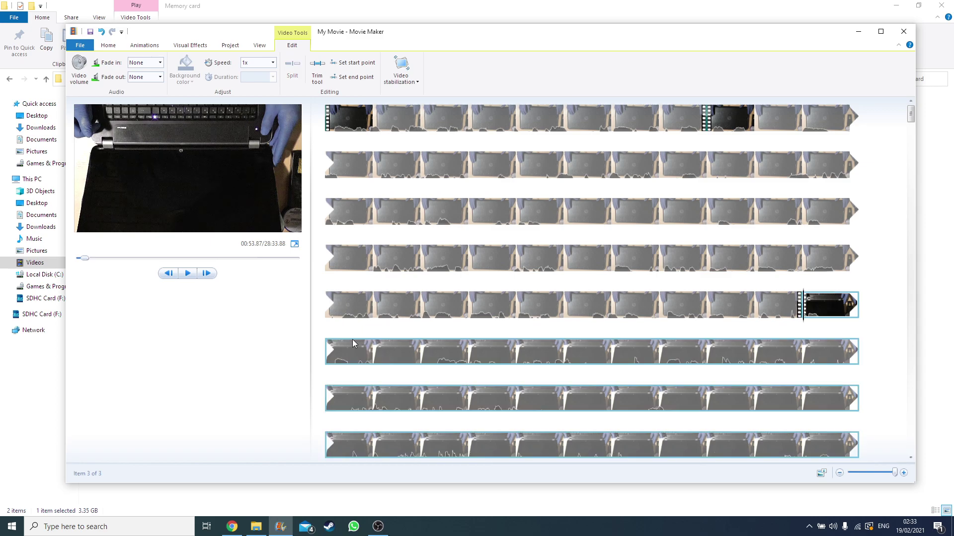
Step: Replay the footage across the cut at 53.87 s several times to check how smoothly it joins
{"action": "left_click", "coordinate": [628, 309]}
{"action": "key", "text": "space"}
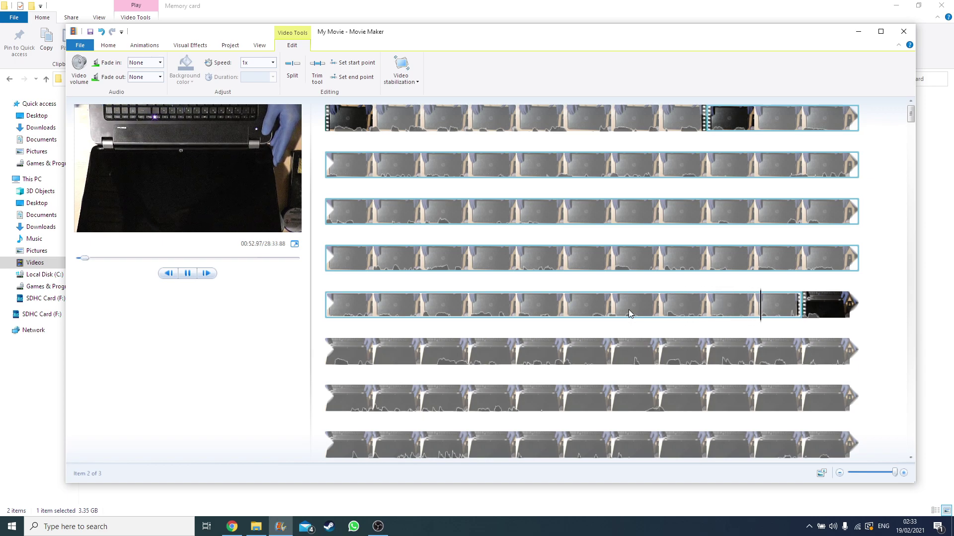
{"action": "key", "text": "space"}
{"action": "left_click", "coordinate": [759, 313]}
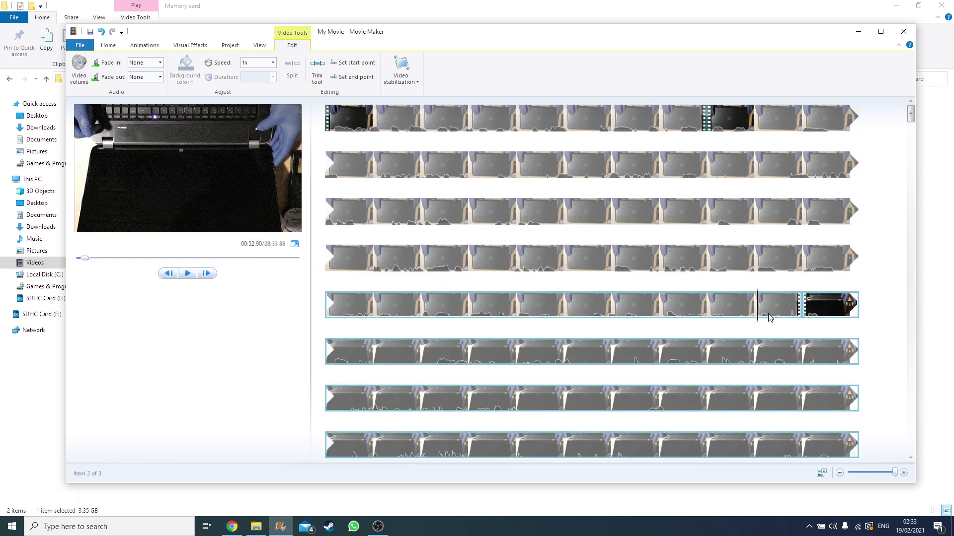
{"action": "key", "text": "space"}
{"action": "key", "text": "space"}
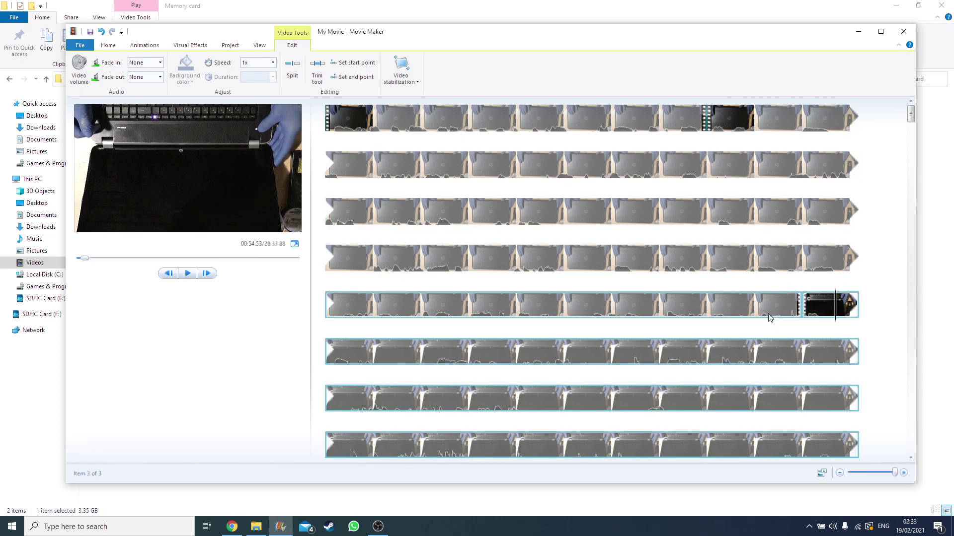
{"action": "left_click", "coordinate": [689, 305]}
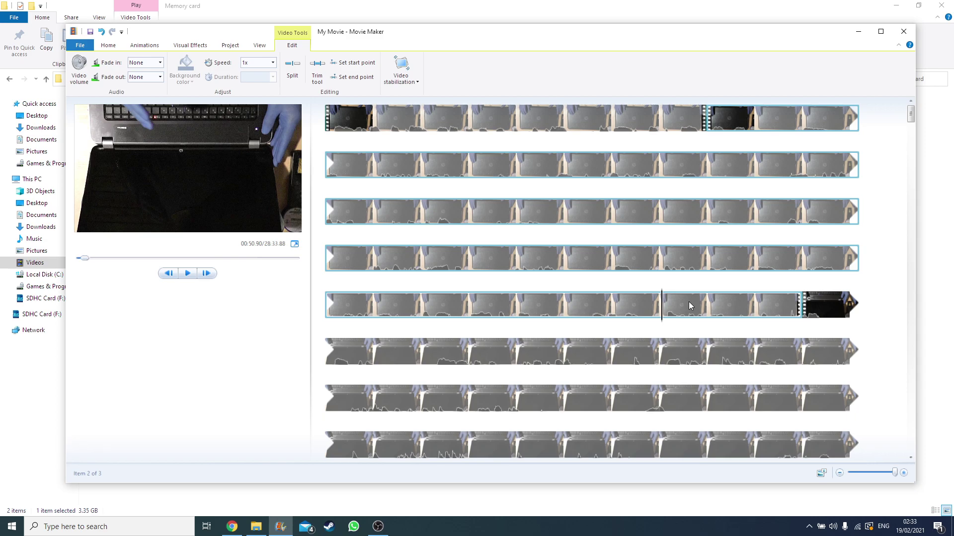
{"action": "key", "text": "space"}
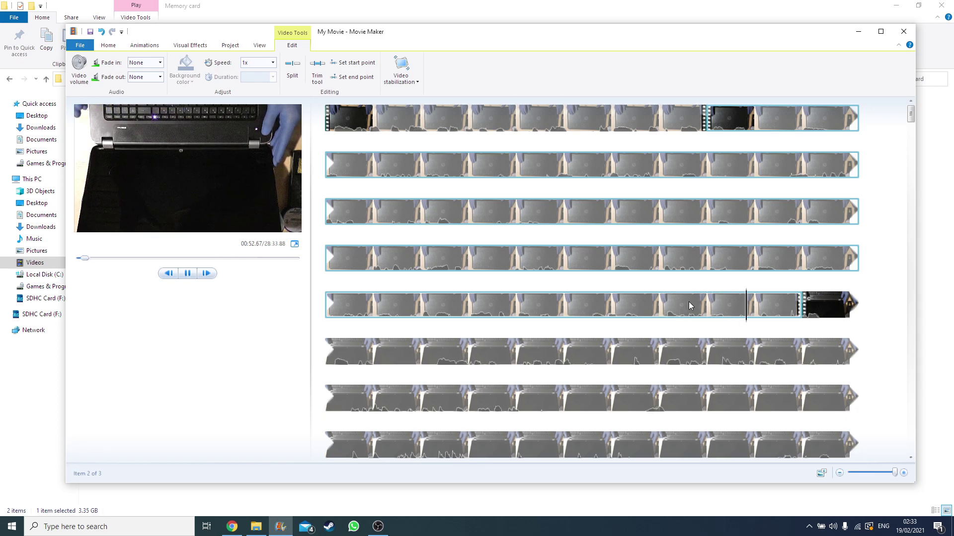
{"action": "key", "text": "space"}
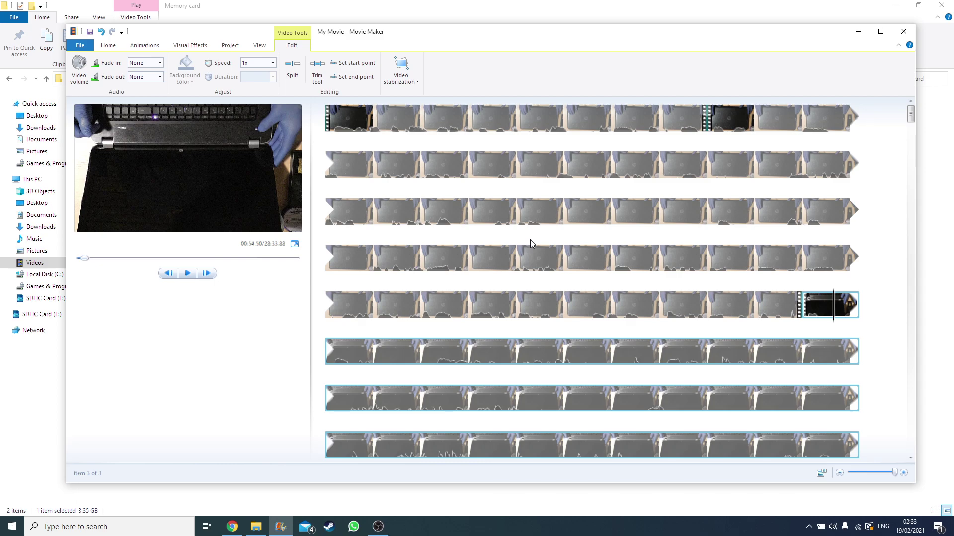
Step: Undo the deletion of the short piece after 53.87 s and the split at 55.13 s
{"action": "key", "text": "m"}
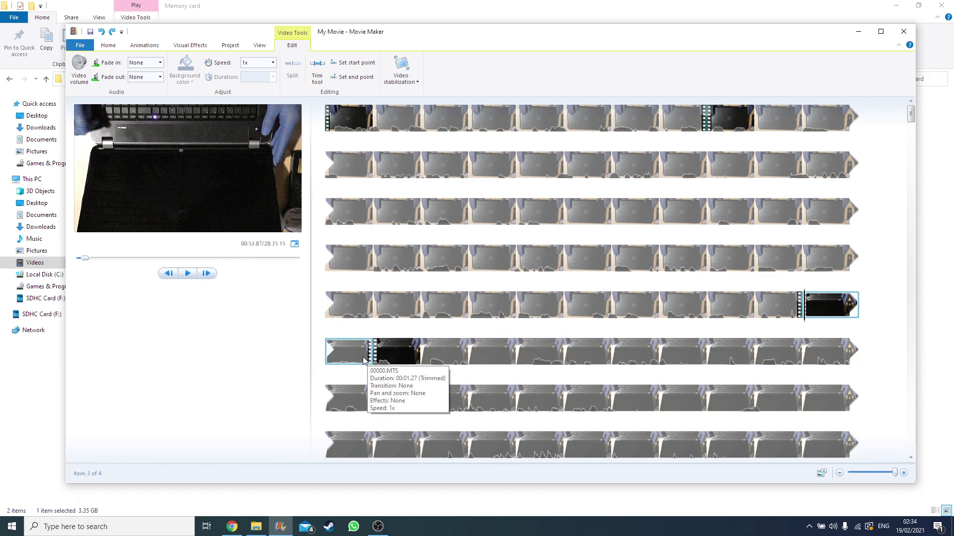
{"action": "key", "text": "Delete"}
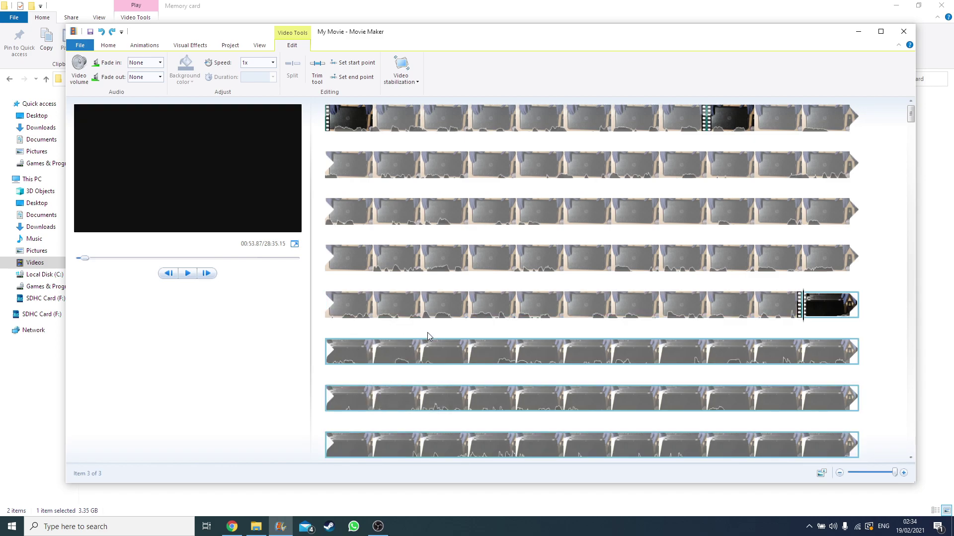
Step: Split the clip at 54.97 s and delete the short piece between 53.87 and 54.97 s
{"action": "left_click_drag", "start_coordinate": [806, 324], "coordinate": [847, 331]}
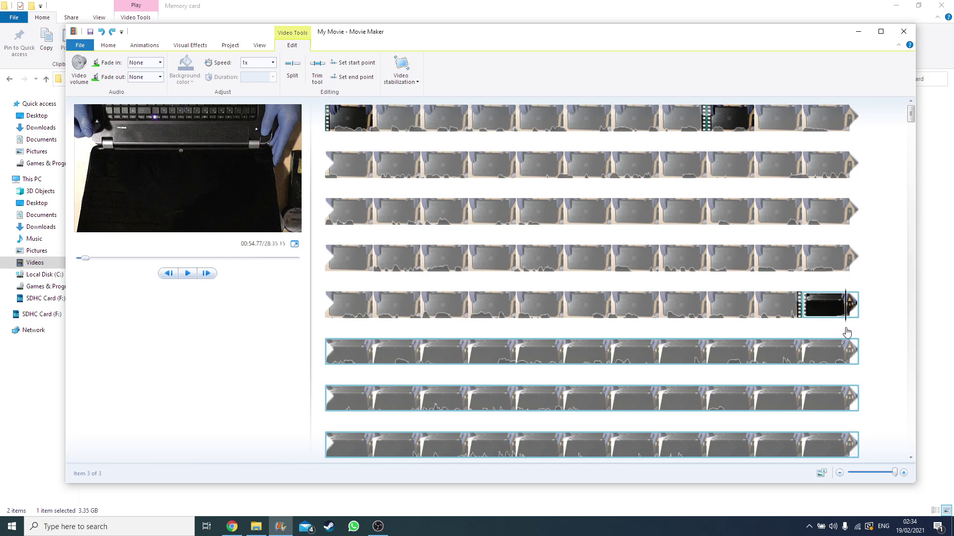
{"action": "left_click", "coordinate": [336, 310]}
{"action": "left_click", "coordinate": [333, 374]}
{"action": "left_click", "coordinate": [332, 373]}
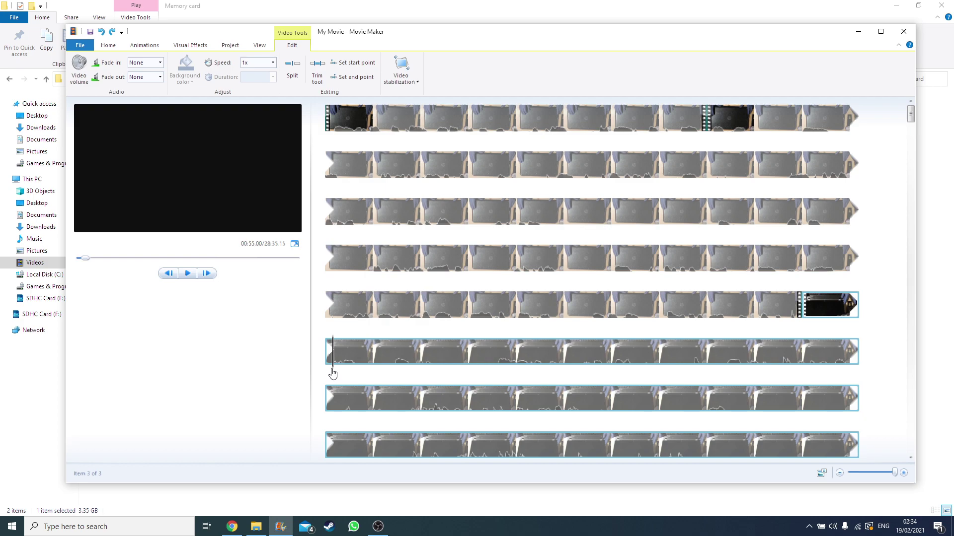
{"action": "left_click", "coordinate": [169, 273]}
{"action": "left_click", "coordinate": [289, 69]}
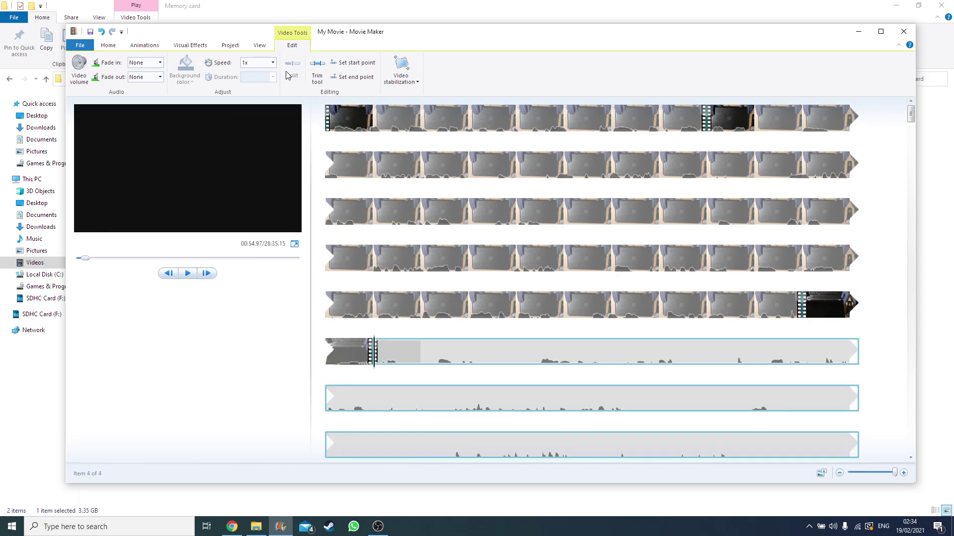
{"action": "left_click", "coordinate": [359, 350]}
{"action": "key", "text": "Delete"}
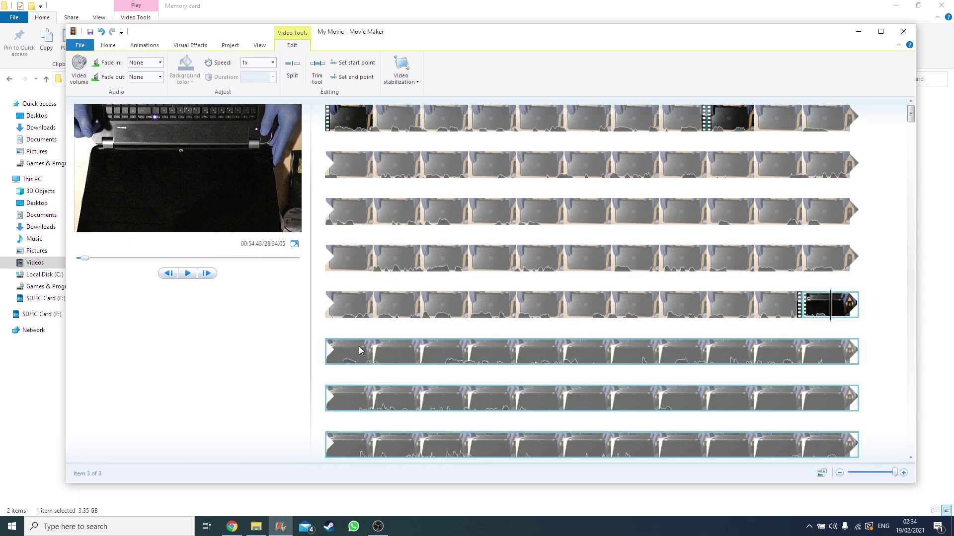
Step: Replay the footage from about 51.90 s across the new cut and on into the laptop's battery removal
{"action": "left_click", "coordinate": [710, 315]}
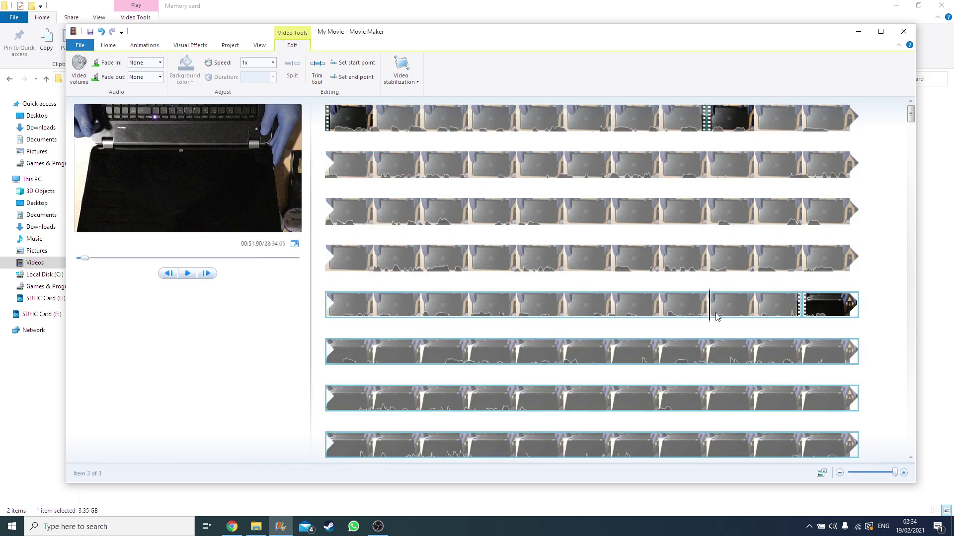
{"action": "key", "text": "space"}
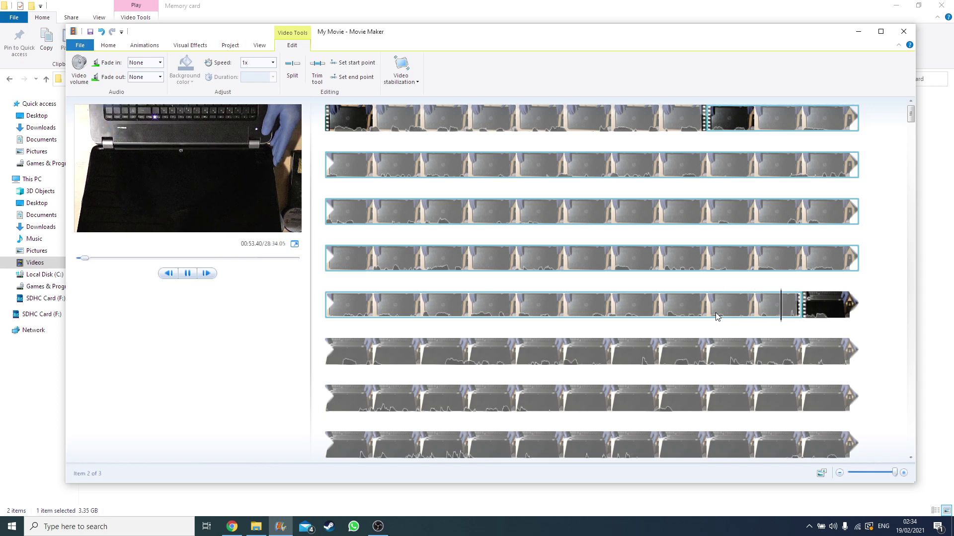
{"action": "key", "text": "space"}
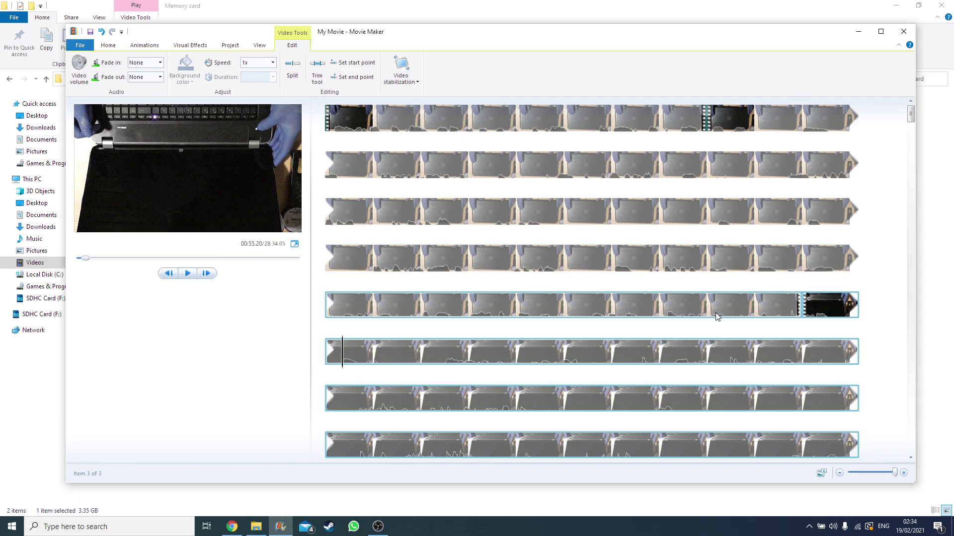
{"action": "key", "text": "space"}
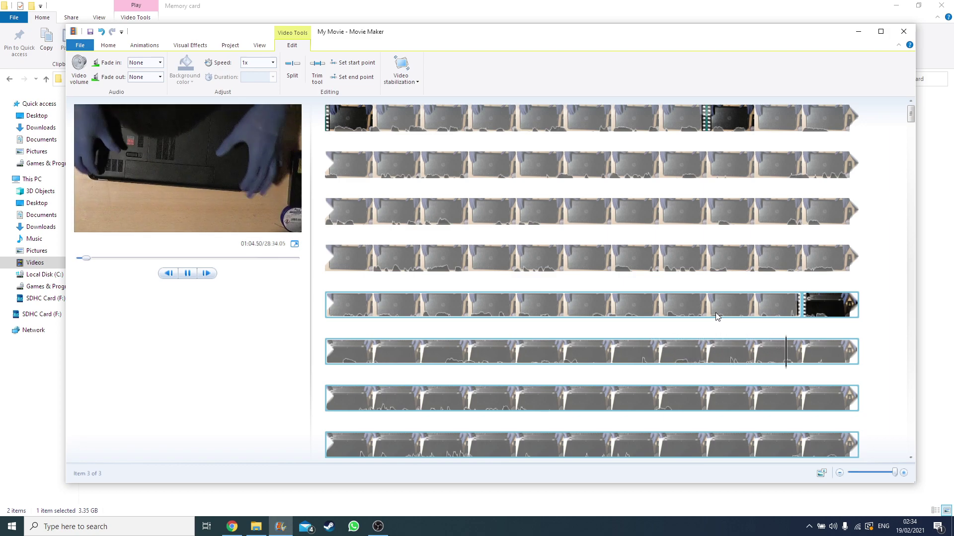
{"action": "key", "text": "space"}
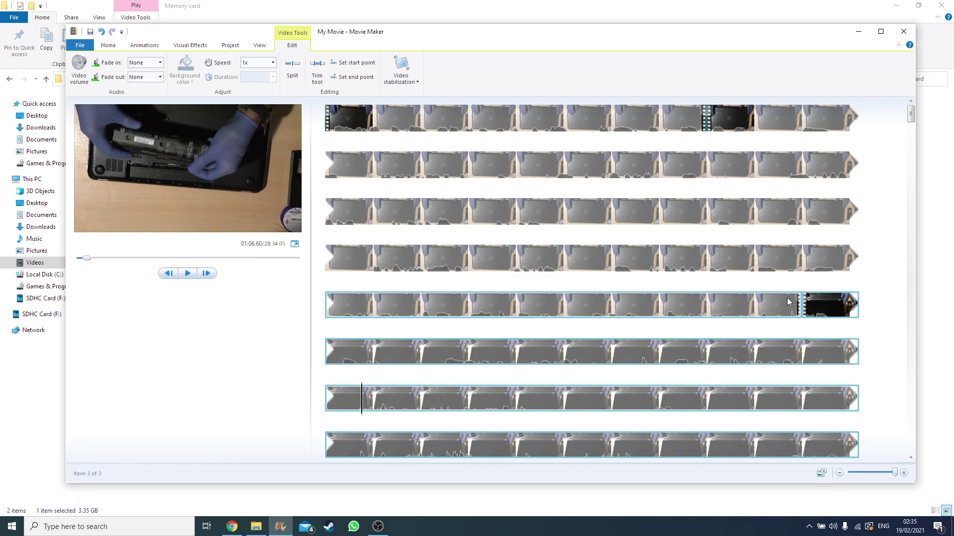
{"action": "scroll", "coordinate": [706, 328], "scroll_direction": "down", "scroll_amount": 5}
{"action": "scroll", "coordinate": [706, 328], "scroll_direction": "up", "scroll_amount": 3}
{"action": "scroll", "coordinate": [707, 328], "scroll_direction": "up", "scroll_amount": 2}
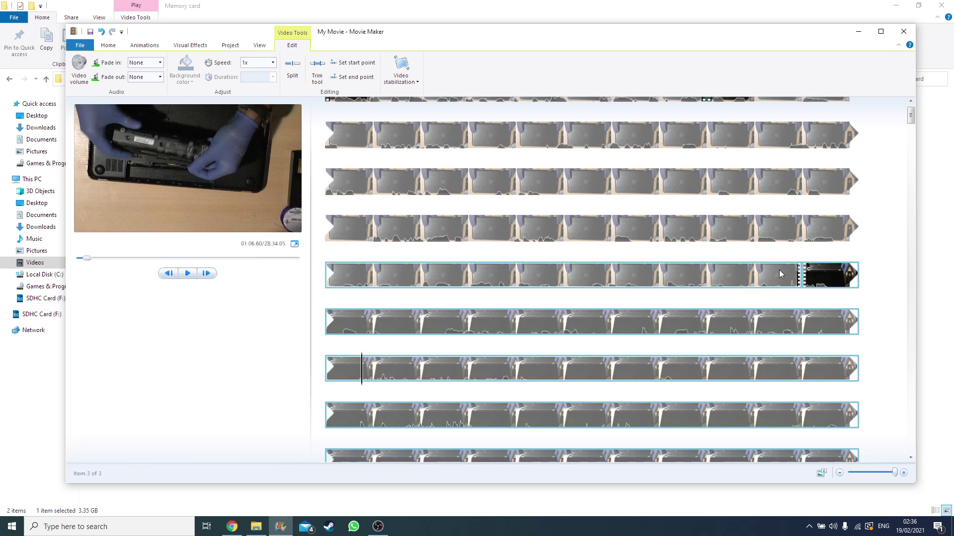
{"action": "left_click", "coordinate": [756, 275]}
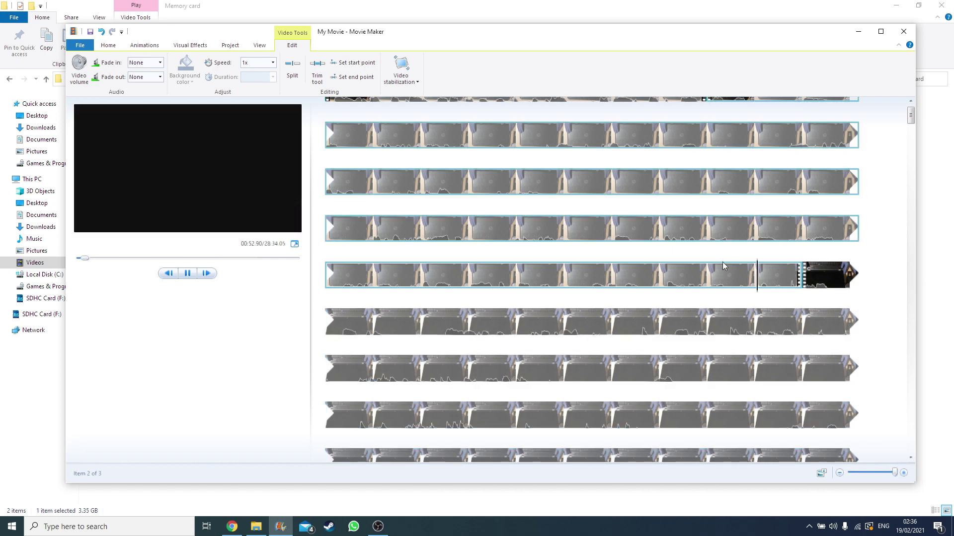
{"action": "left_click", "coordinate": [710, 272]}
{"action": "key", "text": "space"}
{"action": "left_click", "coordinate": [564, 331]}
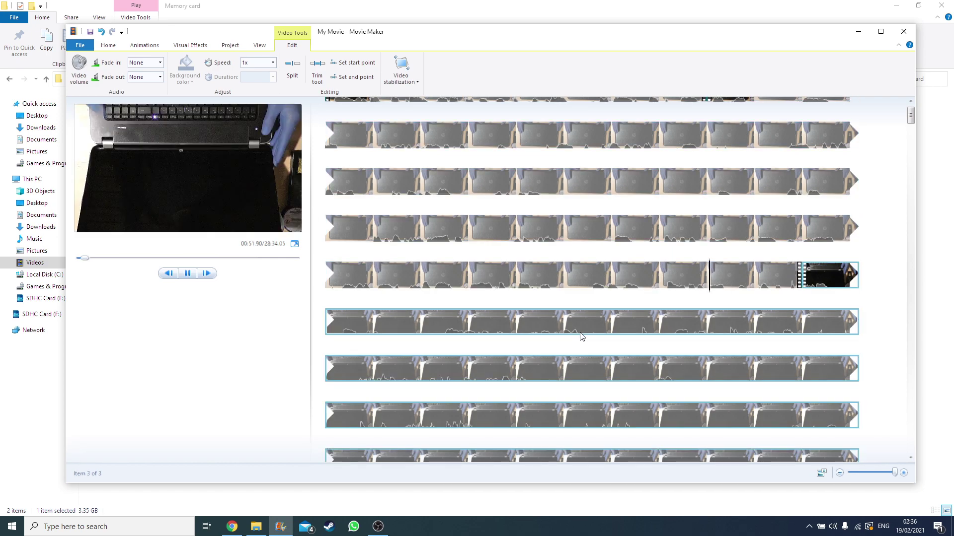
{"action": "left_click", "coordinate": [189, 274]}
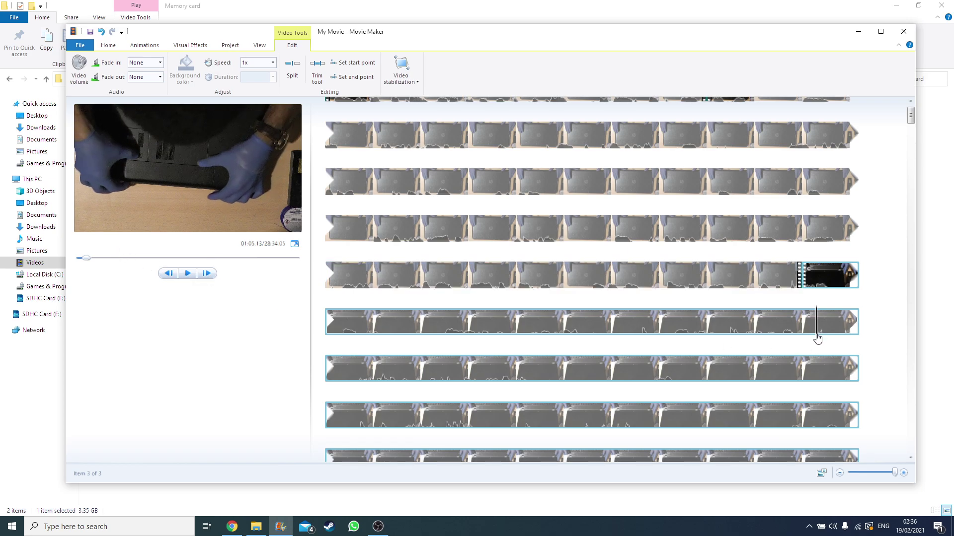
Step: Review the footage just after the battery removal and split the clip at 01:10.57
{"action": "left_click", "coordinate": [770, 332]}
{"action": "left_click_drag", "start_coordinate": [767, 333], "coordinate": [750, 333]}
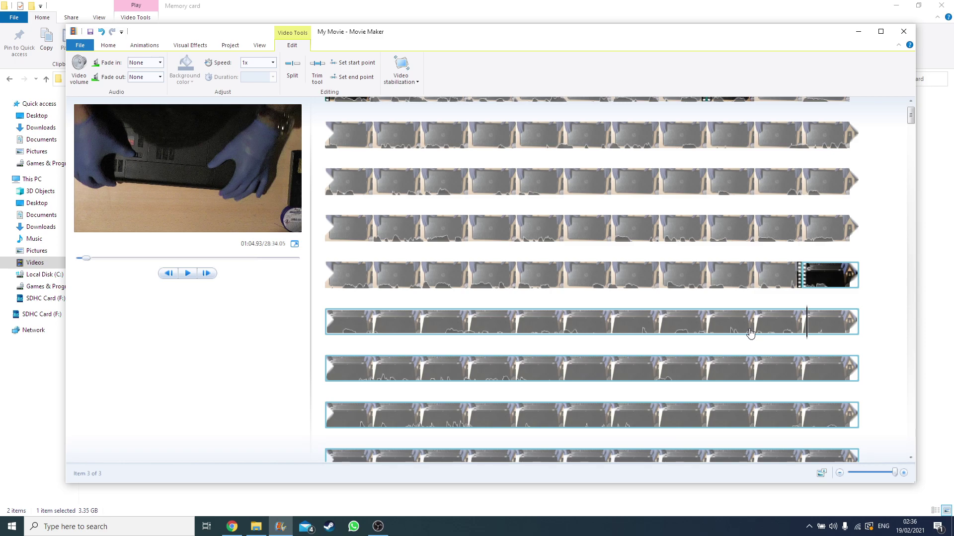
{"action": "key", "text": "space"}
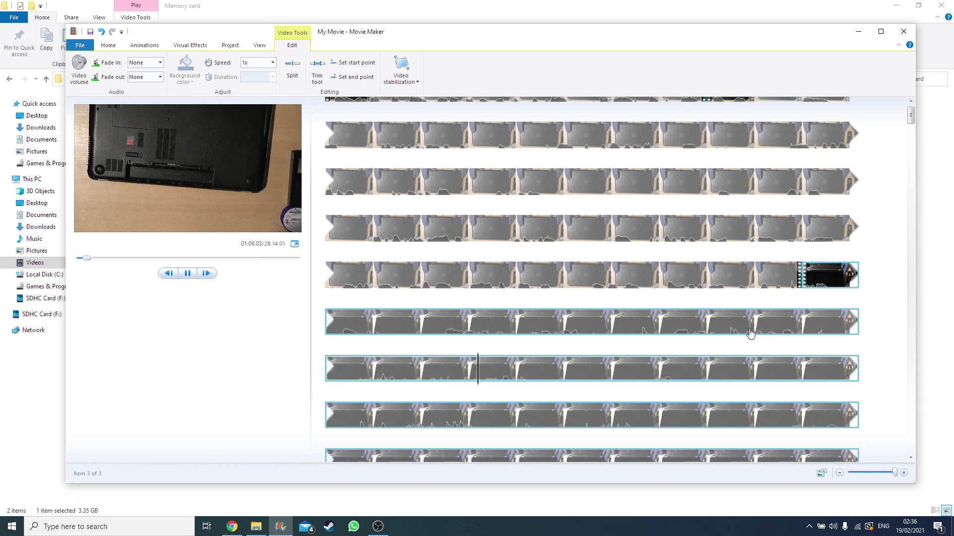
{"action": "key", "text": "space"}
{"action": "left_click_drag", "start_coordinate": [560, 389], "coordinate": [544, 390]}
{"action": "left_click", "coordinate": [470, 382]}
{"action": "key", "text": "space"}
{"action": "key", "text": "space"}
{"action": "key", "text": "space"}
{"action": "key", "text": "space"}
{"action": "left_click", "coordinate": [292, 67]}
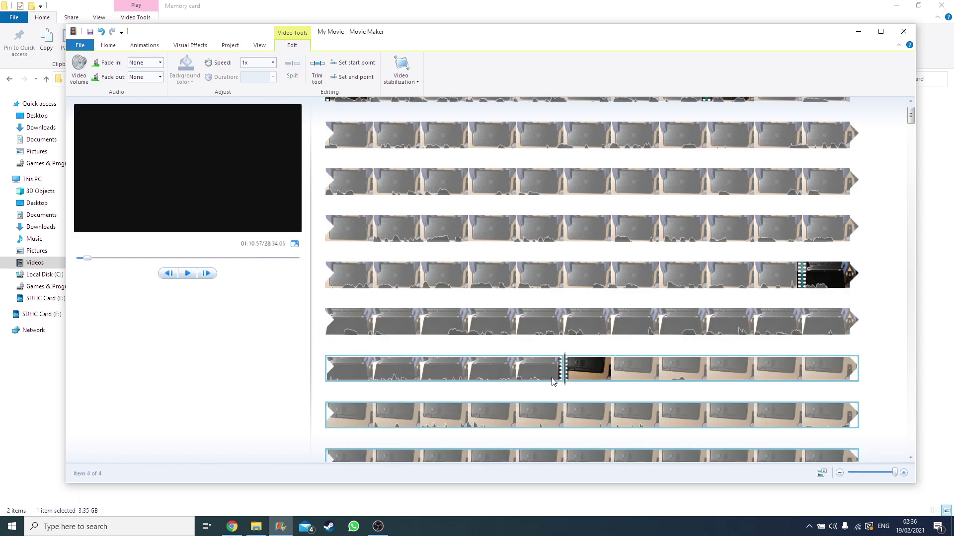
Step: Play the last clip from 03:23.53 to examine the close-up of the laptop's internals
{"action": "scroll", "coordinate": [559, 276], "scroll_direction": "down", "scroll_amount": 5}
{"action": "left_click", "coordinate": [614, 368]}
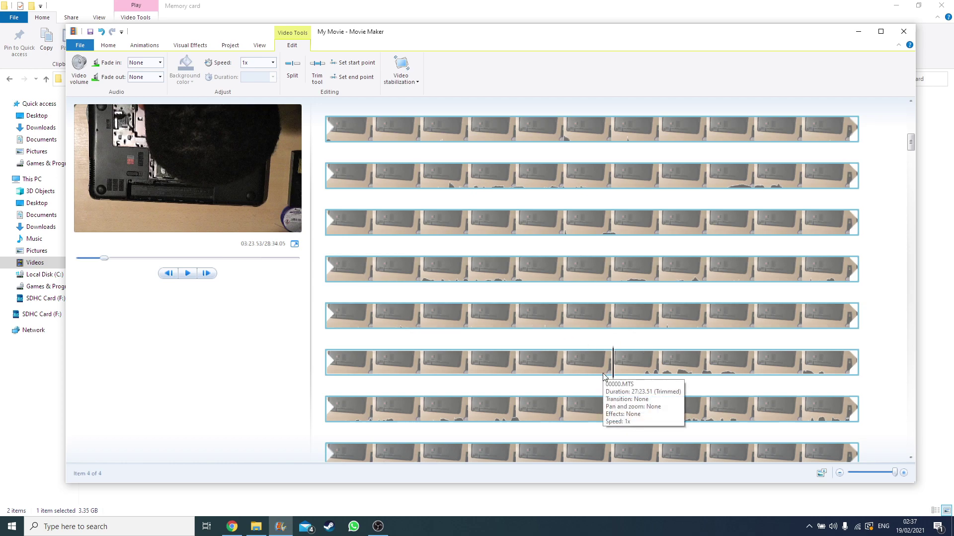
{"action": "key", "text": "space"}
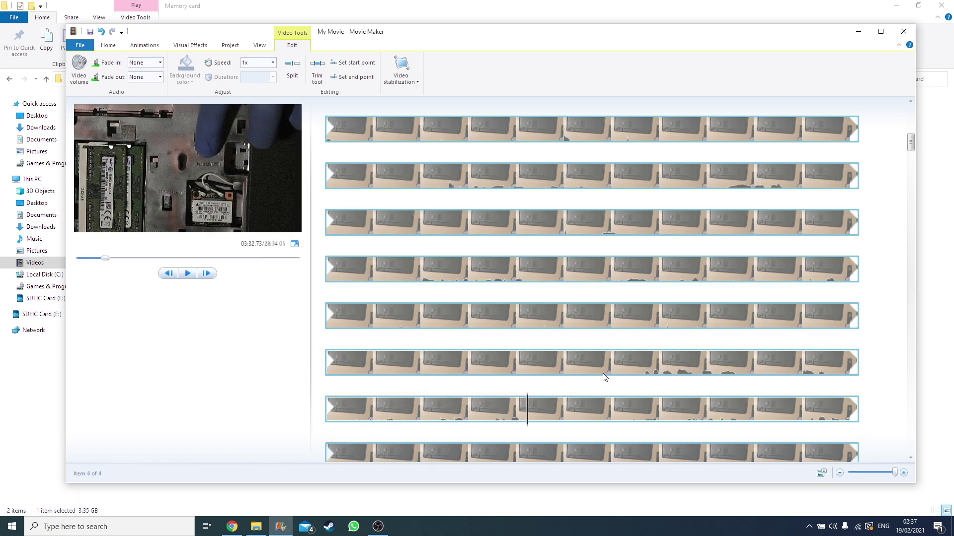
{"action": "left_click", "coordinate": [638, 370]}
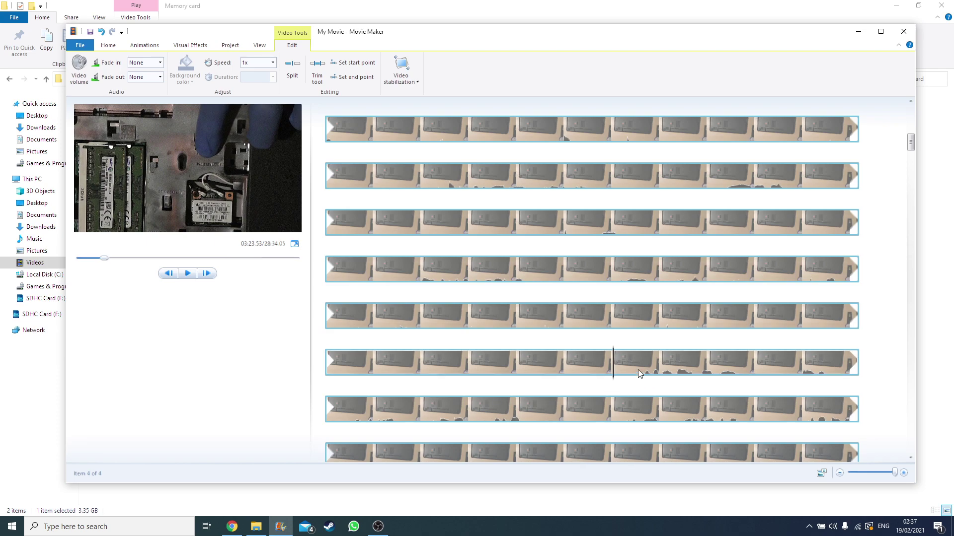
{"action": "key", "text": "space"}
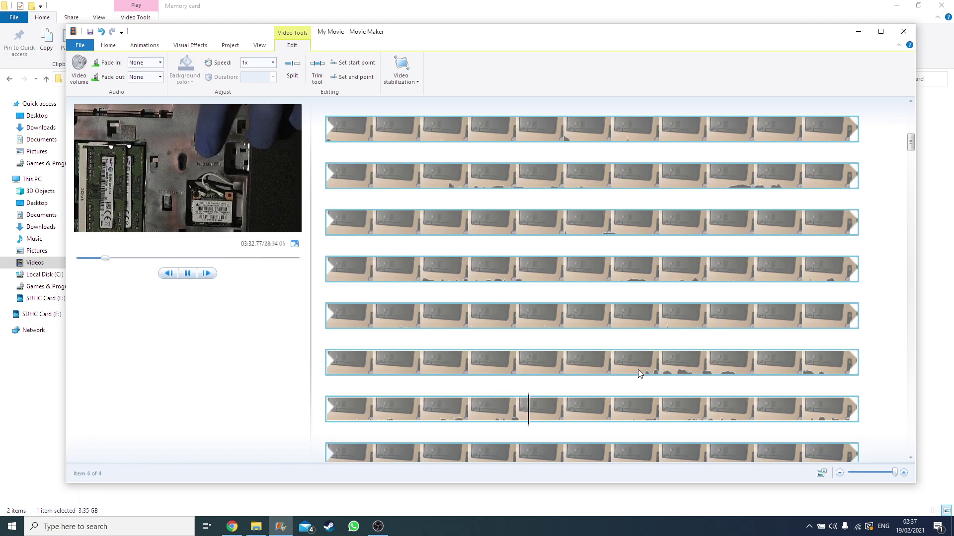
{"action": "key", "text": "space"}
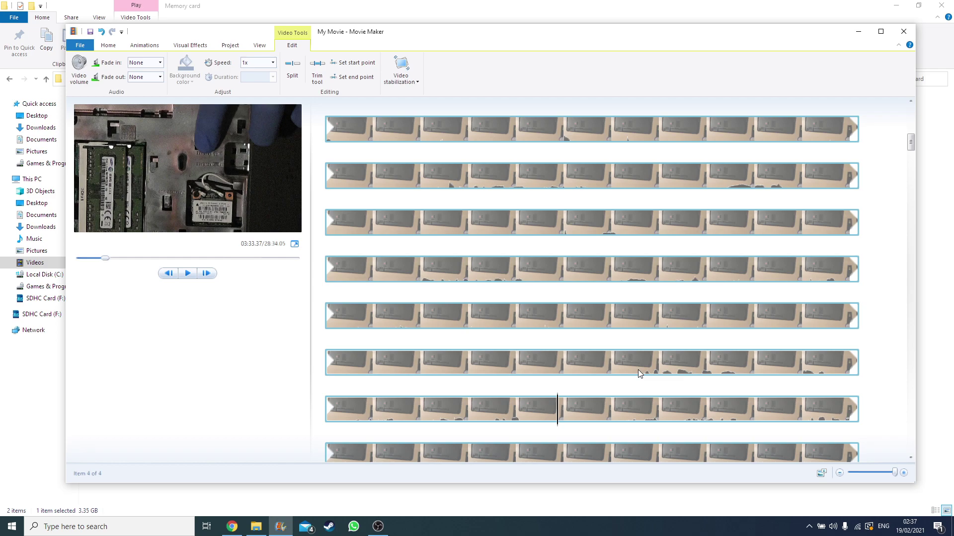
{"action": "key", "text": "space"}
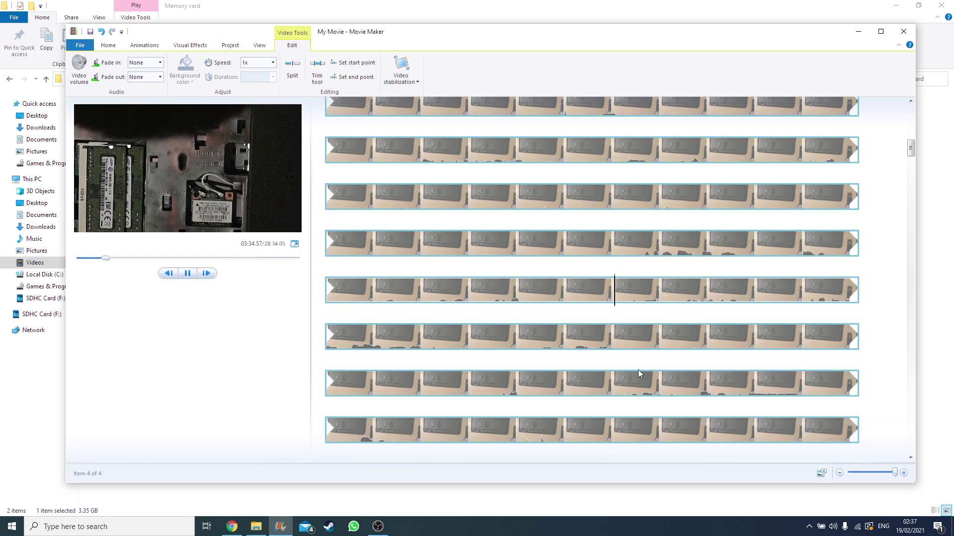
Step: Skim the last clip between about 03:34 and 19:46 to look for the end of the unwanted section
{"action": "scroll", "coordinate": [638, 374], "scroll_direction": "down", "scroll_amount": 5}
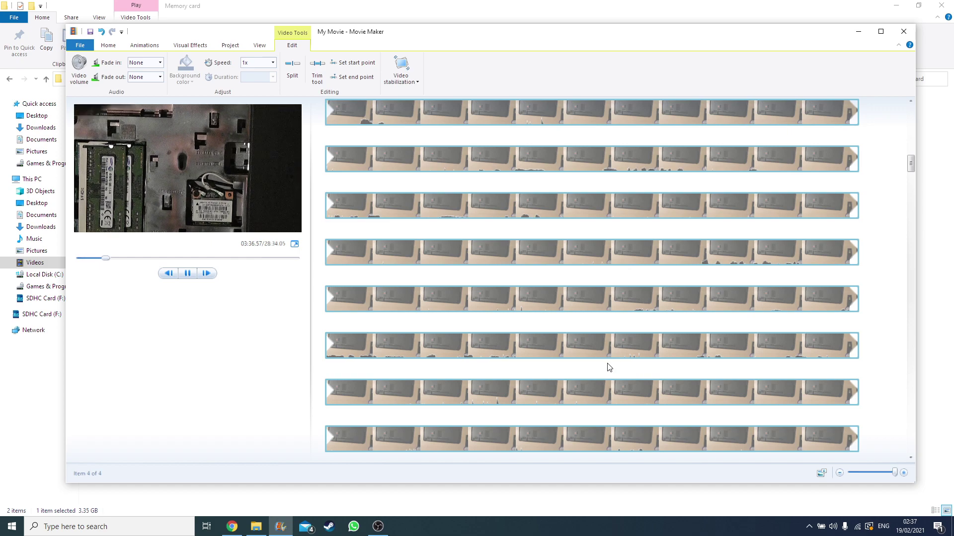
{"action": "scroll", "coordinate": [576, 395], "scroll_direction": "down", "scroll_amount": 3}
{"action": "left_click", "coordinate": [559, 342]}
{"action": "key", "text": "space"}
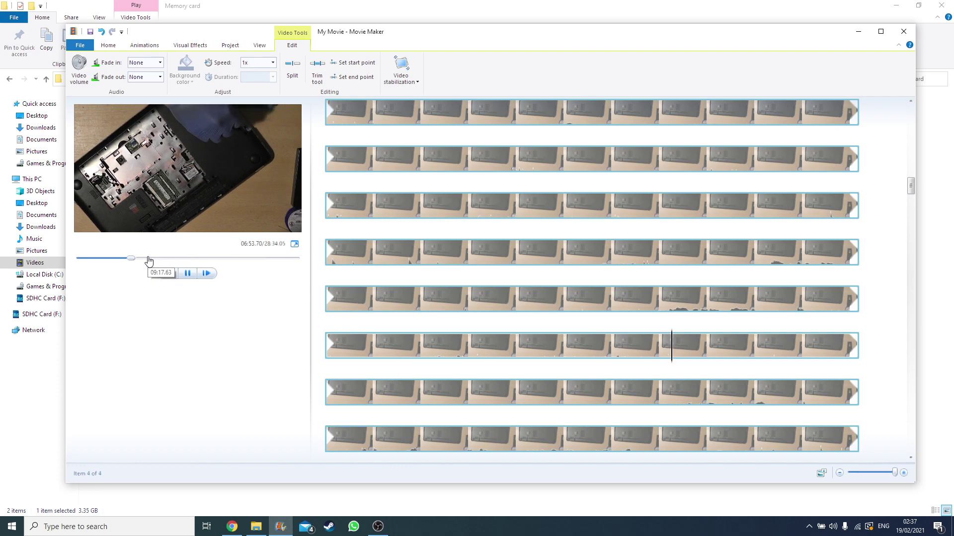
{"action": "left_click_drag", "start_coordinate": [135, 262], "coordinate": [153, 263]}
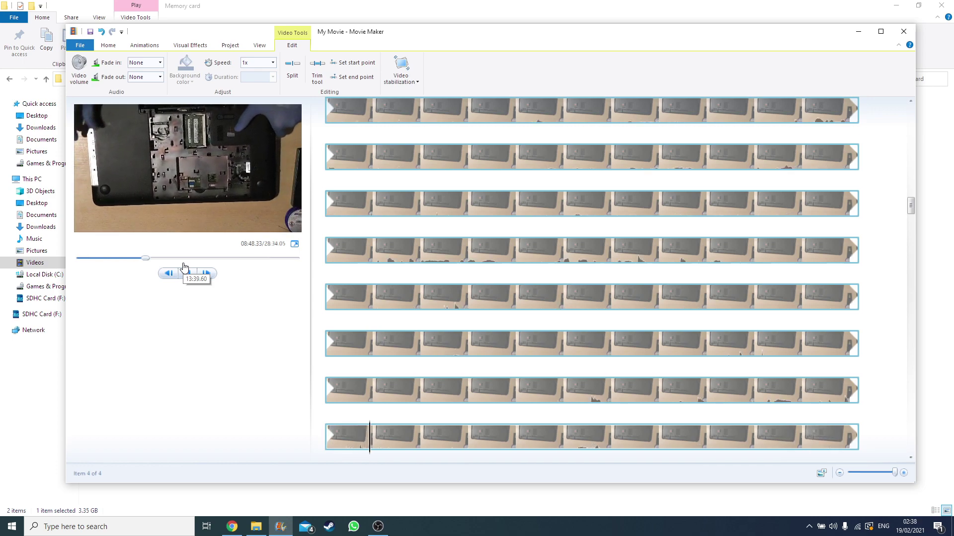
{"action": "left_click", "coordinate": [374, 248]}
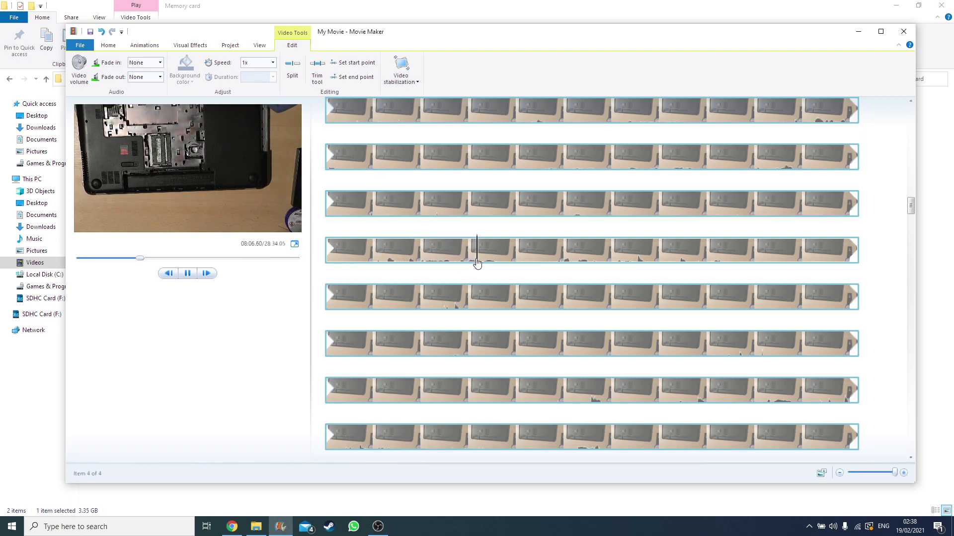
{"action": "key", "text": "space"}
{"action": "scroll", "coordinate": [514, 269], "scroll_direction": "down", "scroll_amount": 1}
{"action": "scroll", "coordinate": [513, 268], "scroll_direction": "down", "scroll_amount": 1}
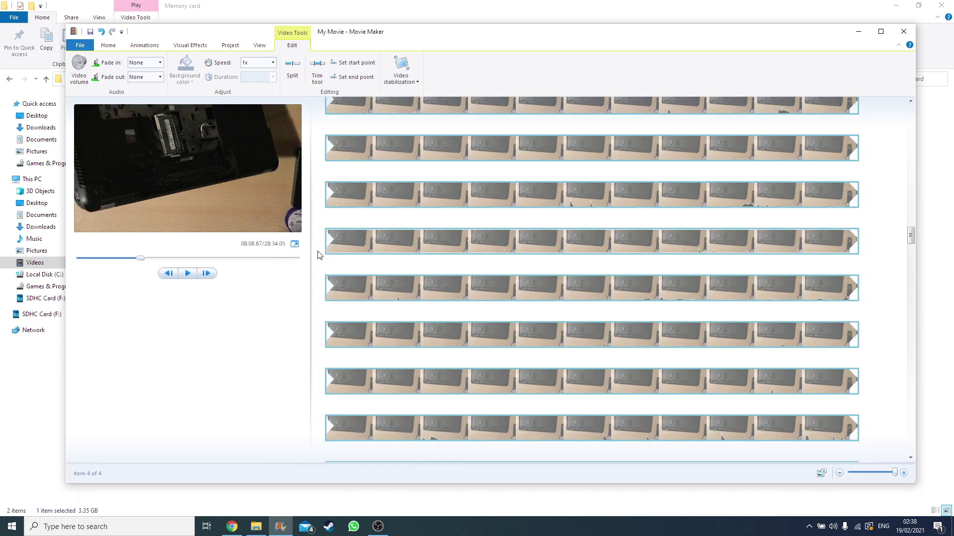
{"action": "left_click_drag", "start_coordinate": [206, 259], "coordinate": [230, 259]}
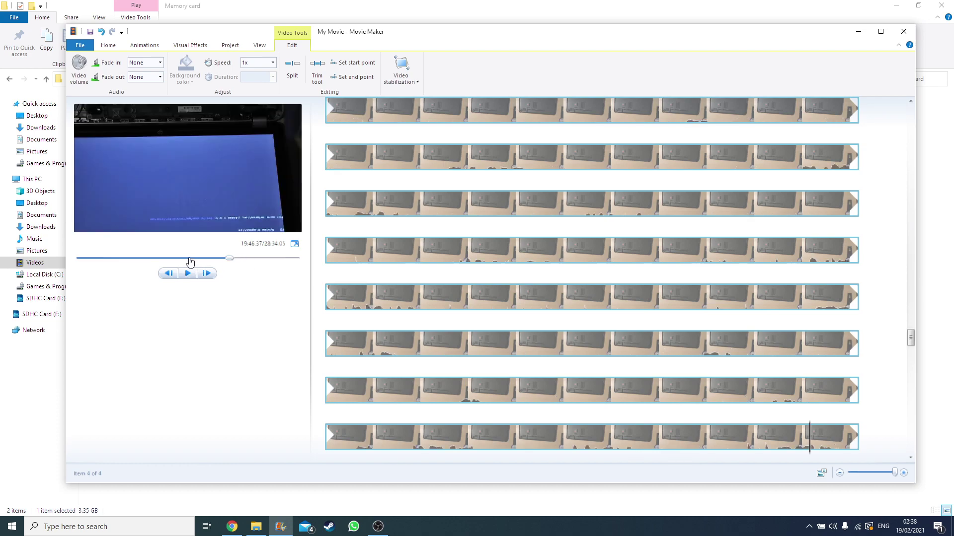
Step: Split the last clip at 14:39.70 and delete the section between 01:10.57 and 14:39.70
{"action": "left_click", "coordinate": [188, 258]}
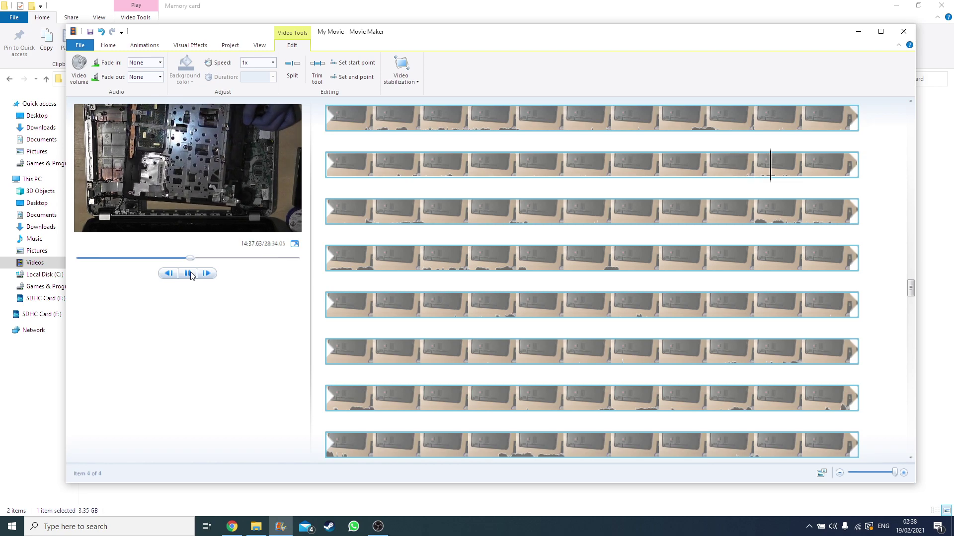
{"action": "left_click", "coordinate": [188, 274]}
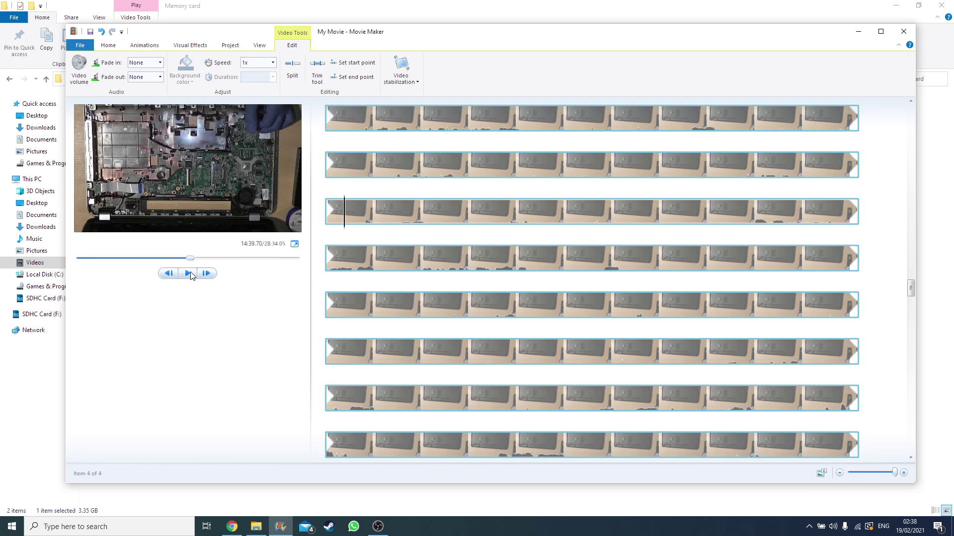
{"action": "left_click", "coordinate": [299, 66]}
{"action": "left_click", "coordinate": [519, 177]}
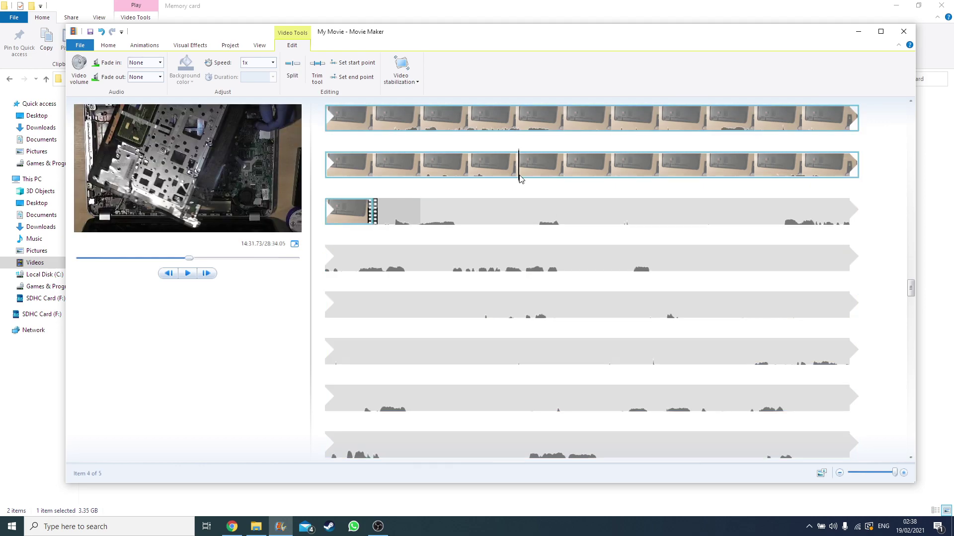
{"action": "key", "text": "Delete"}
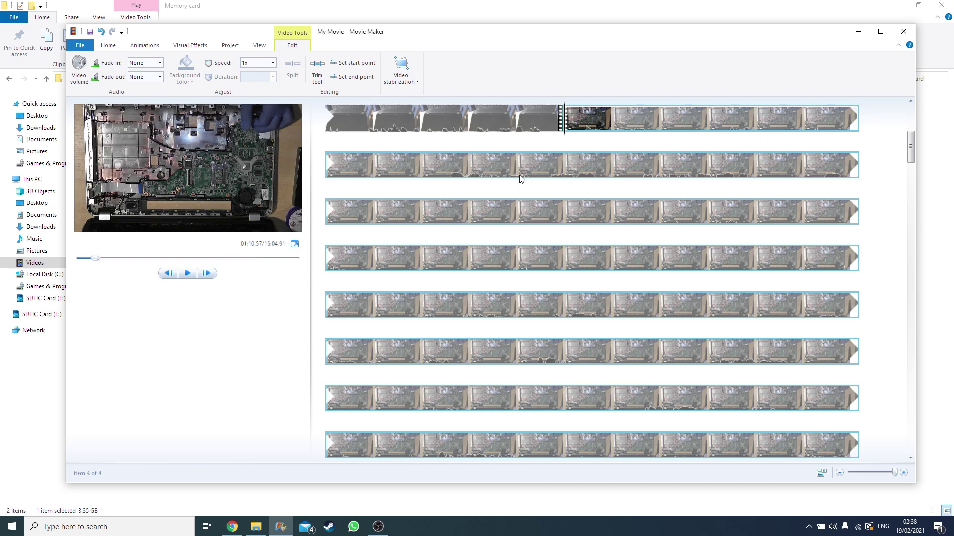
Step: Replay the footage from about 01:07.60 across the new cut and examine the motherboard shot around 01:20
{"action": "left_click", "coordinate": [422, 118]}
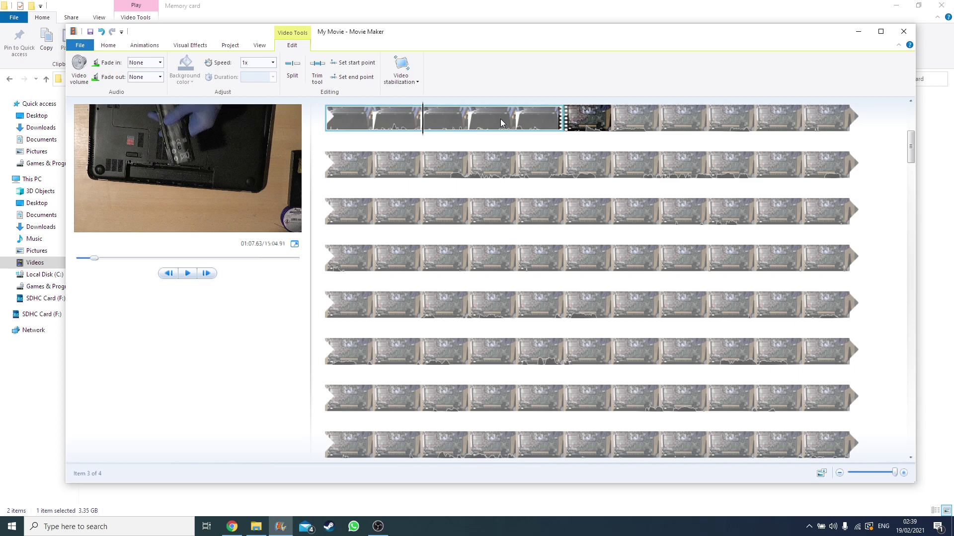
{"action": "key", "text": "space"}
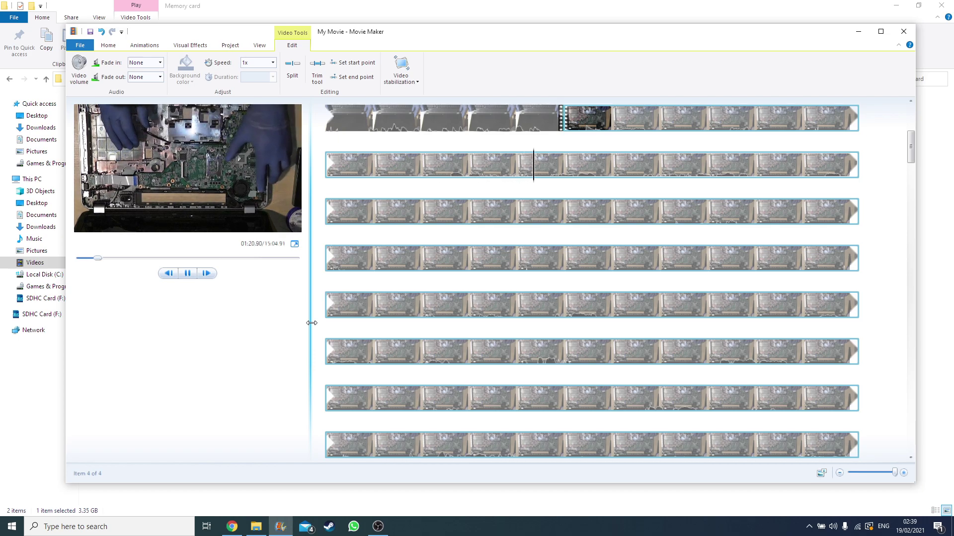
{"action": "key", "text": "space"}
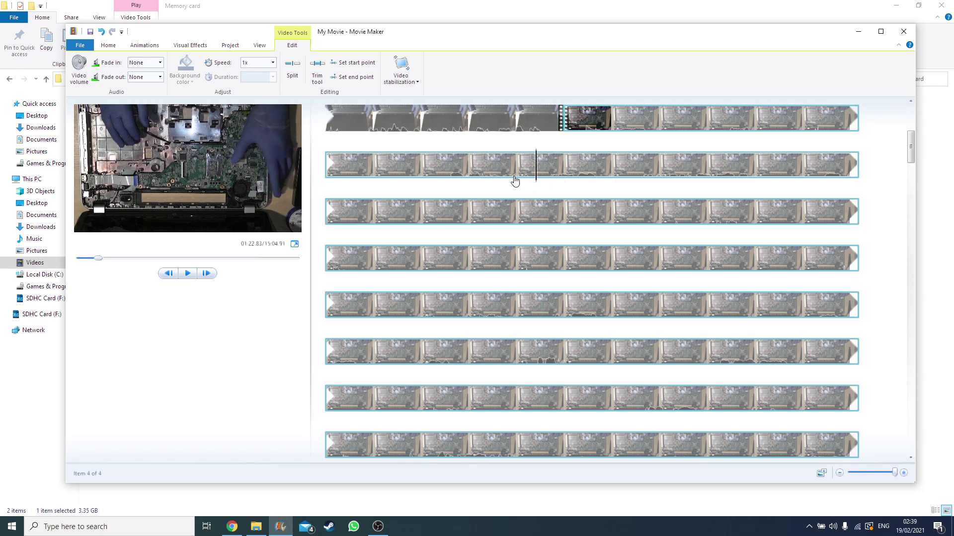
{"action": "left_click", "coordinate": [499, 172]}
{"action": "left_click_drag", "start_coordinate": [502, 192], "coordinate": [422, 179]}
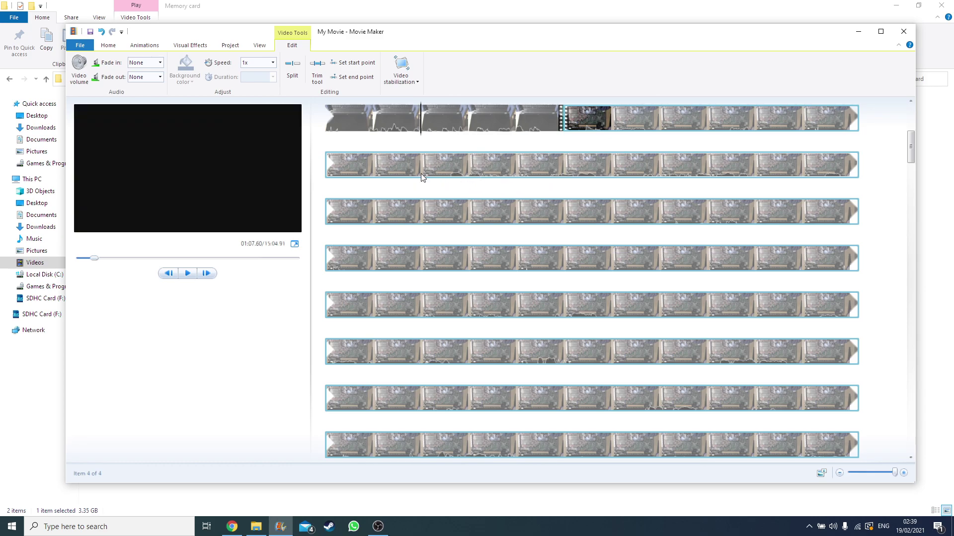
{"action": "left_click", "coordinate": [469, 242]}
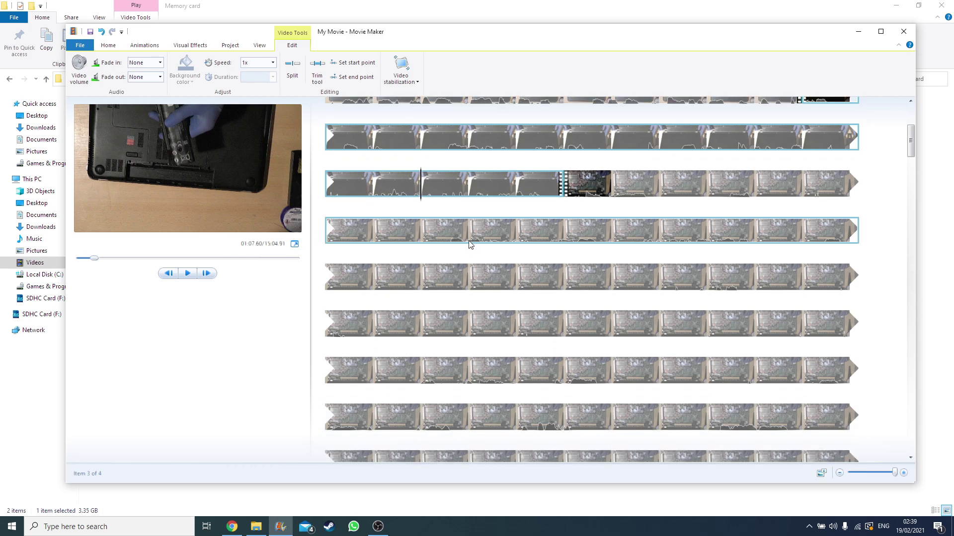
{"action": "left_click", "coordinate": [437, 228]}
{"action": "key", "text": "space"}
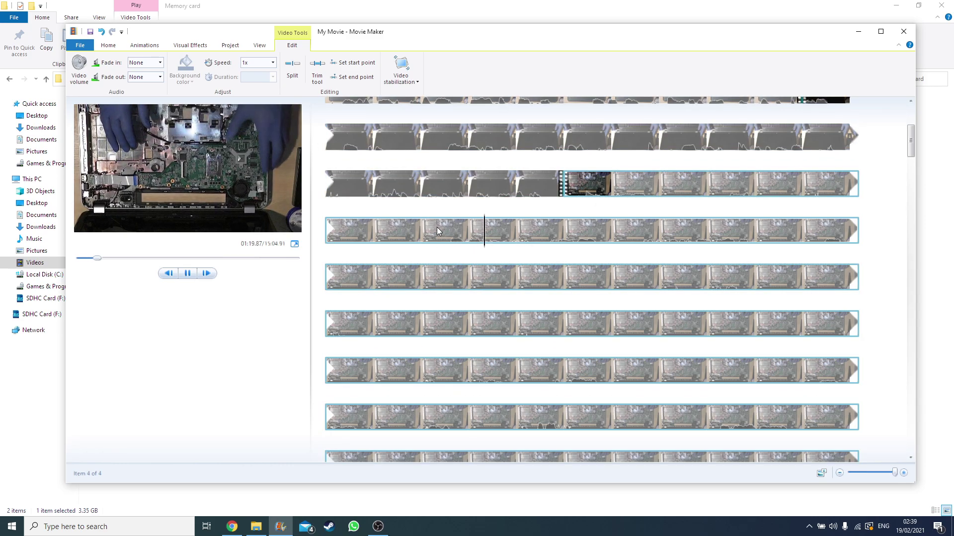
Step: Find the exact cut point in the motherboard shot, split the clip at 01:19.53 and delete the piece starting at 01:10.57
{"action": "left_click", "coordinate": [500, 242]}
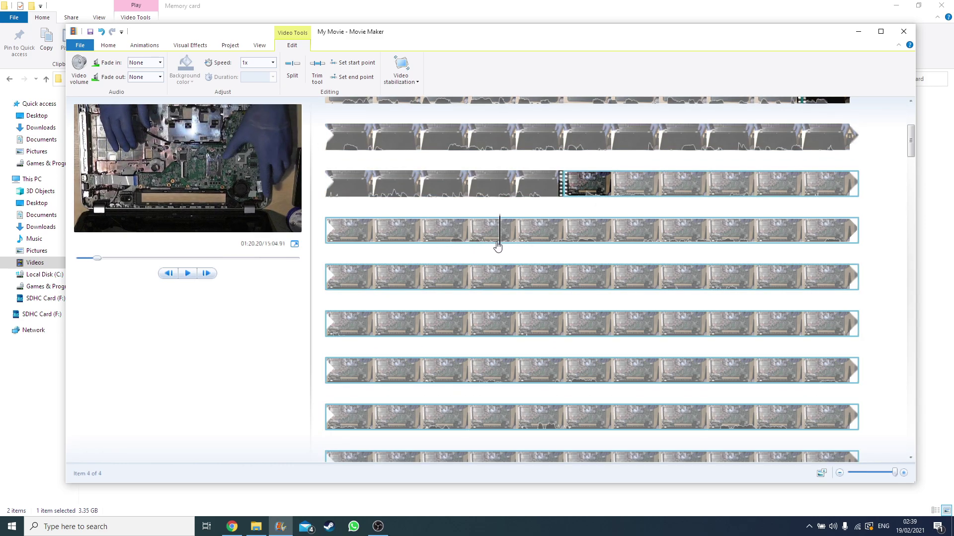
{"action": "left_click", "coordinate": [428, 240]}
{"action": "left_click_drag", "start_coordinate": [431, 240], "coordinate": [452, 243]}
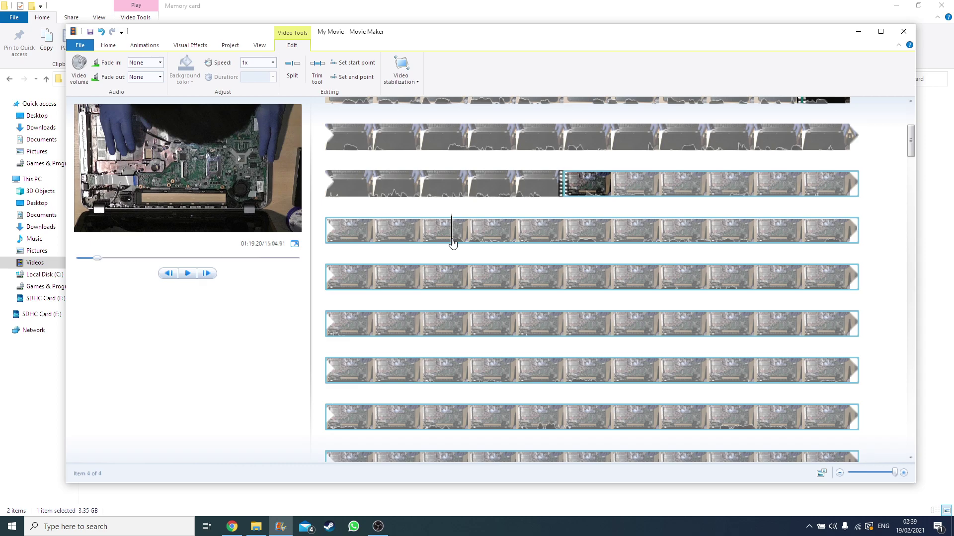
{"action": "key", "text": "space"}
{"action": "key", "text": "space"}
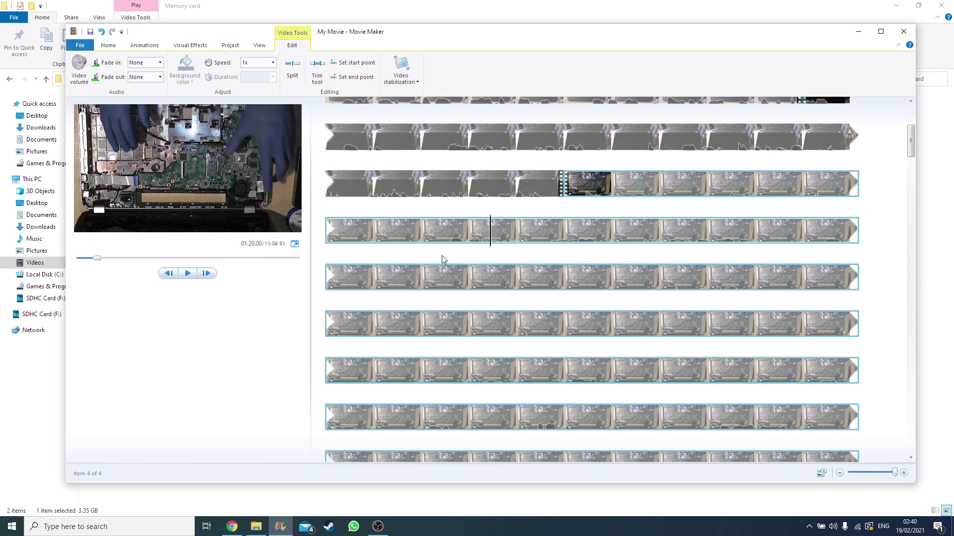
{"action": "left_click_drag", "start_coordinate": [490, 252], "coordinate": [470, 251]}
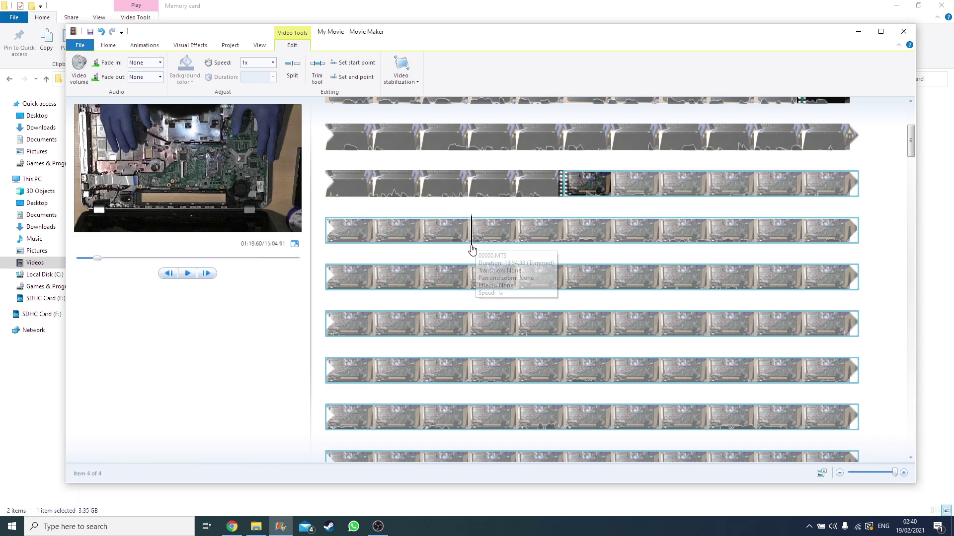
{"action": "left_click_drag", "start_coordinate": [471, 249], "coordinate": [469, 252]}
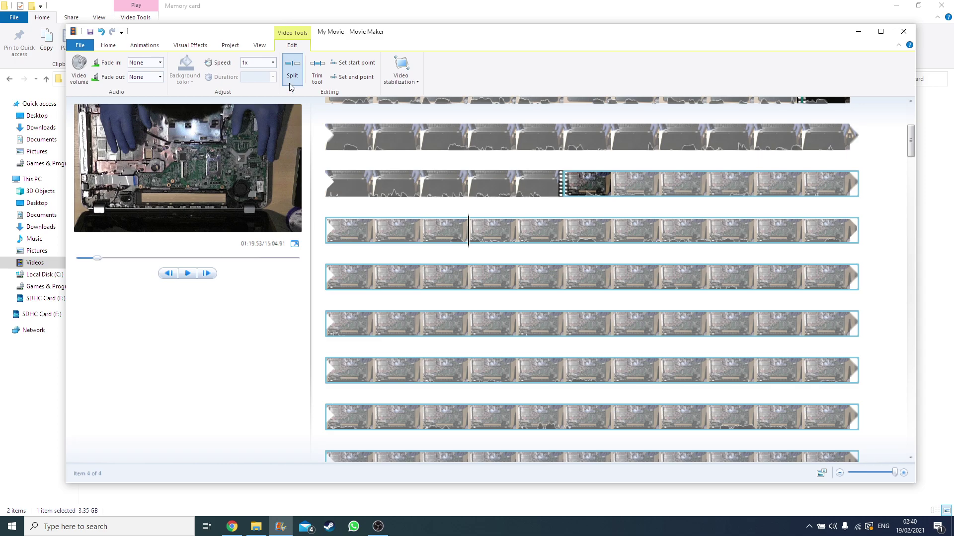
{"action": "left_click", "coordinate": [292, 67]}
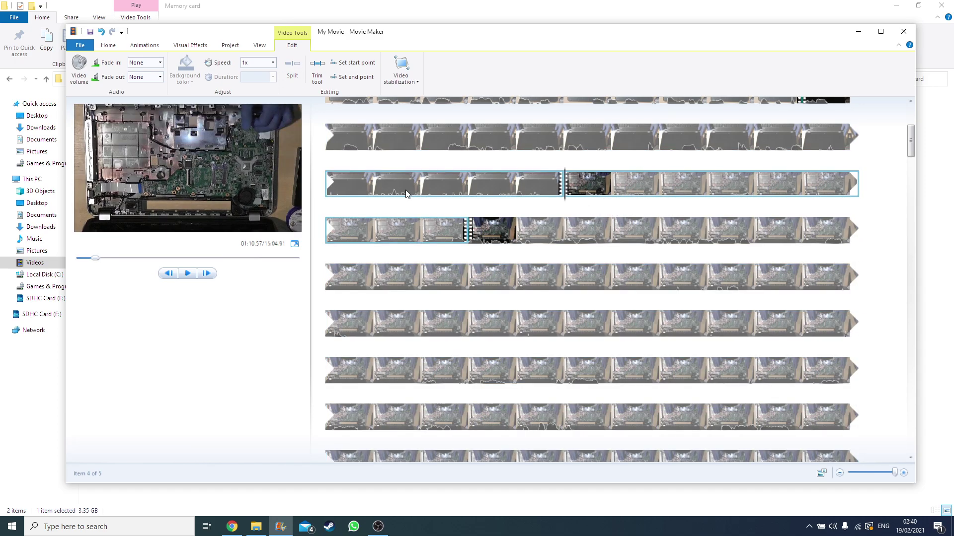
{"action": "key", "text": "Delete"}
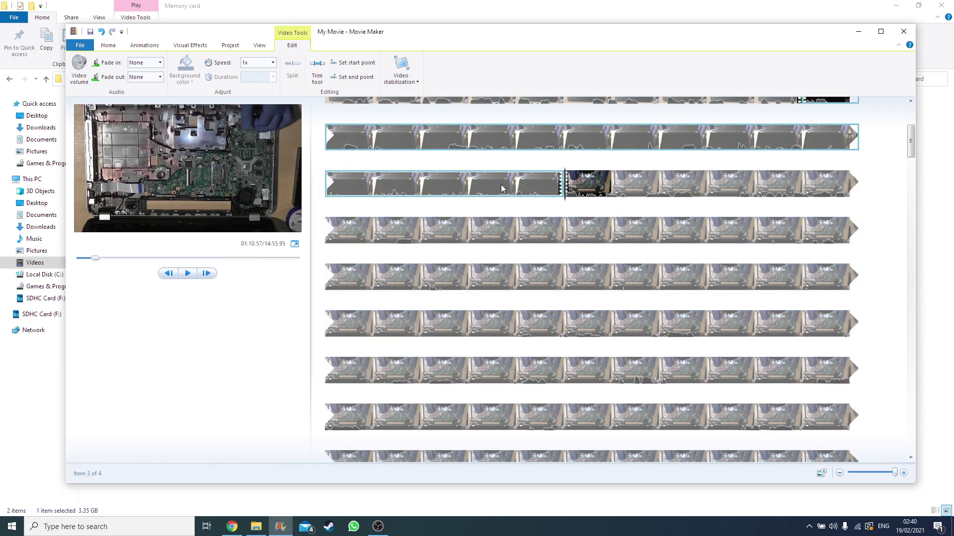
Step: Replay the footage from just before the cut at 01:10.57 through to the fan close-up at 02:18.60
{"action": "left_click", "coordinate": [501, 188]}
{"action": "key", "text": "space"}
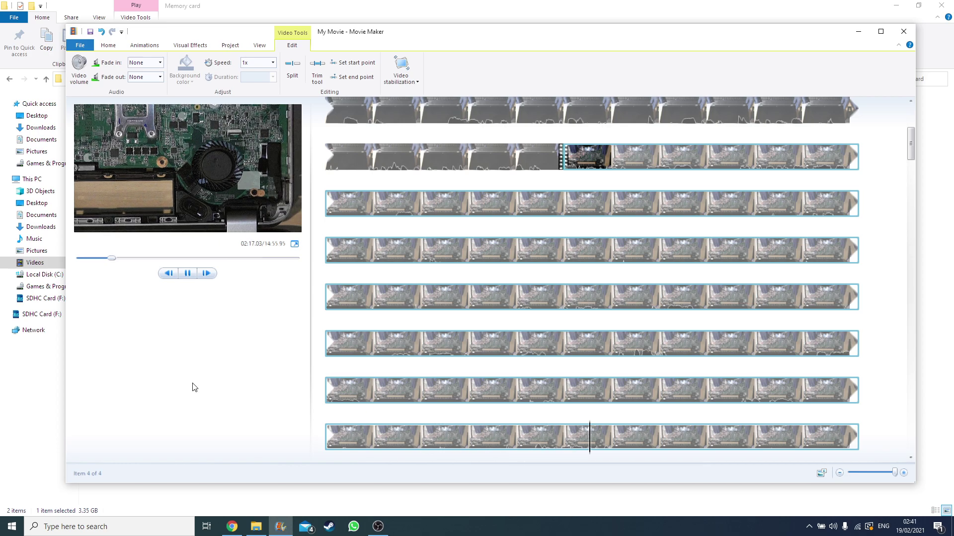
{"action": "key", "text": "space"}
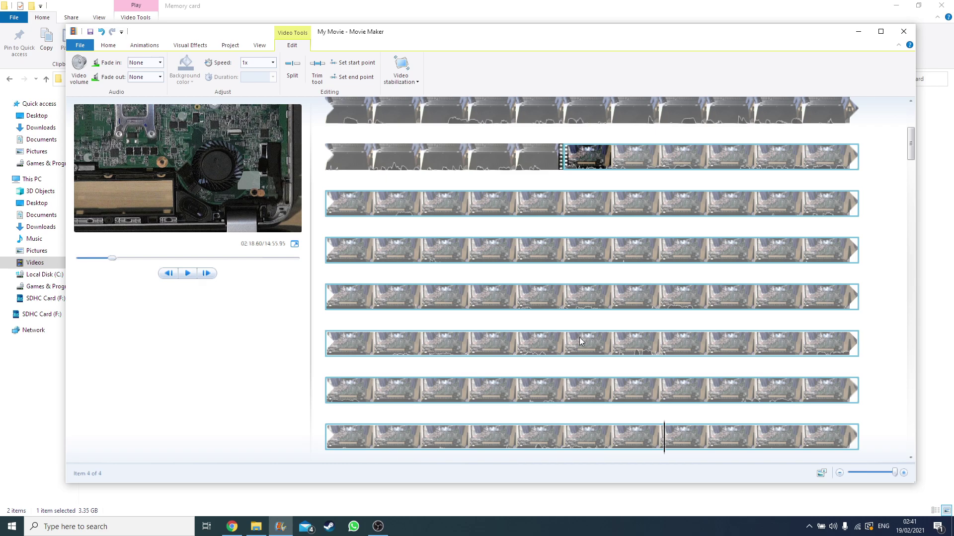
Step: Switch to File Explorer and open the Open music folder inside Videos
{"action": "left_click", "coordinate": [259, 525]}
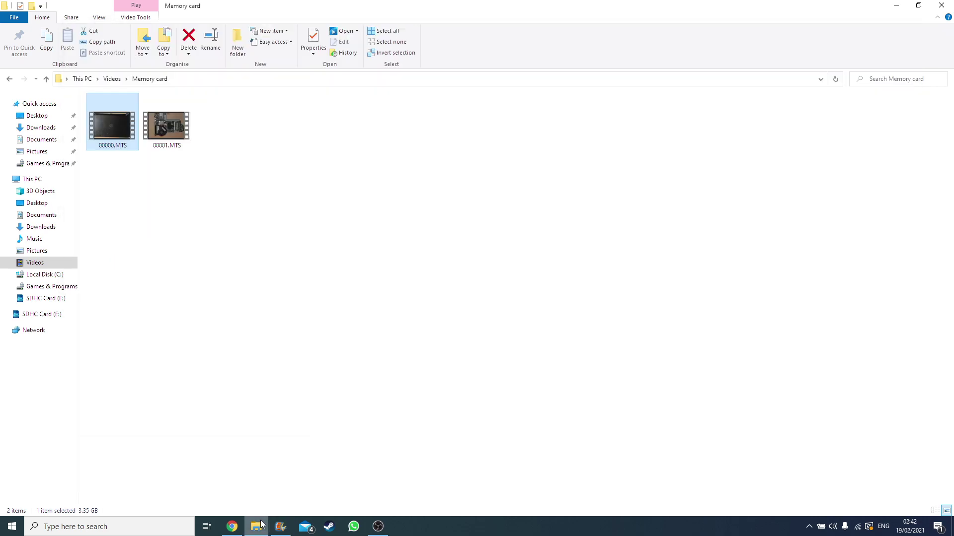
{"action": "left_click", "coordinate": [10, 79]}
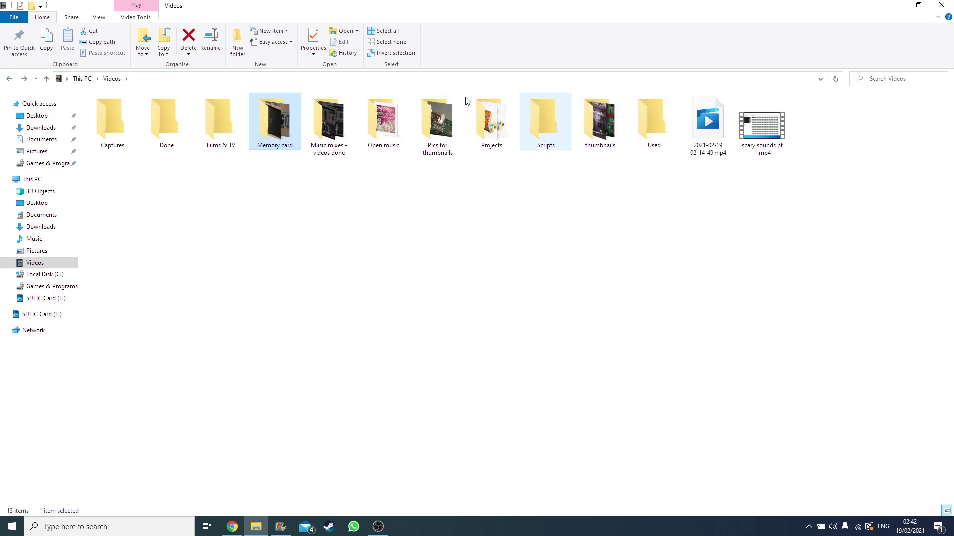
{"action": "double_click", "coordinate": [380, 123]}
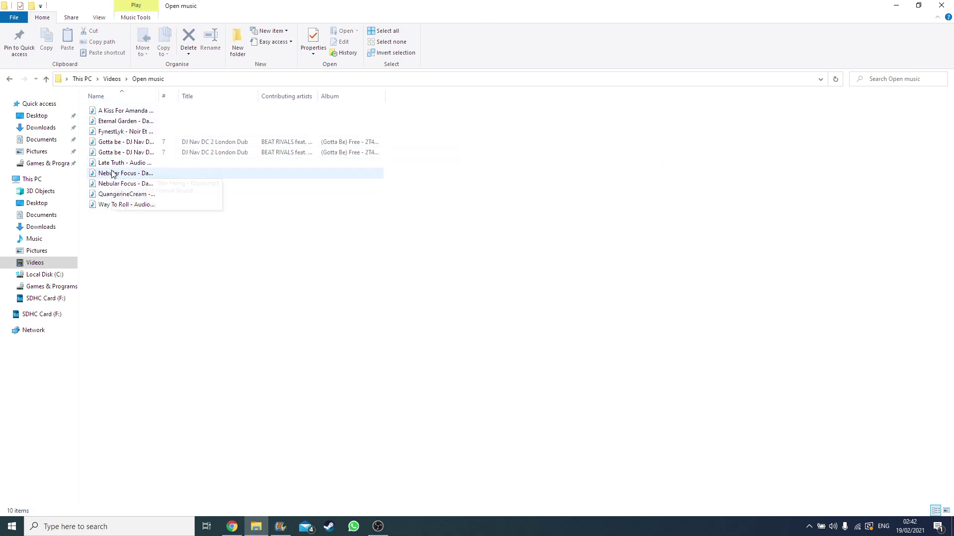
Step: Open the QuangerineCream track in Windows Media Player and make that app the default for .mp3 files
{"action": "double_click", "coordinate": [131, 194]}
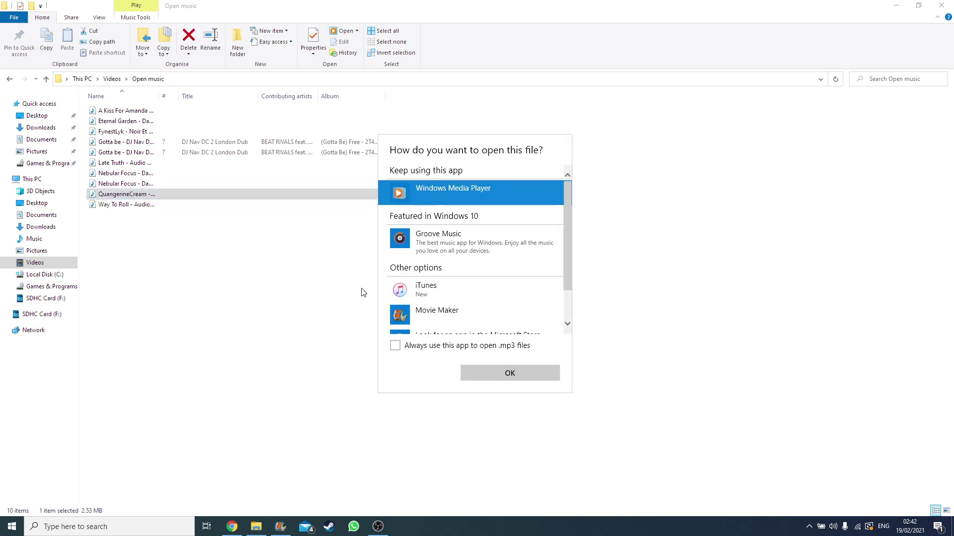
{"action": "left_click", "coordinate": [446, 348]}
{"action": "left_click", "coordinate": [517, 370]}
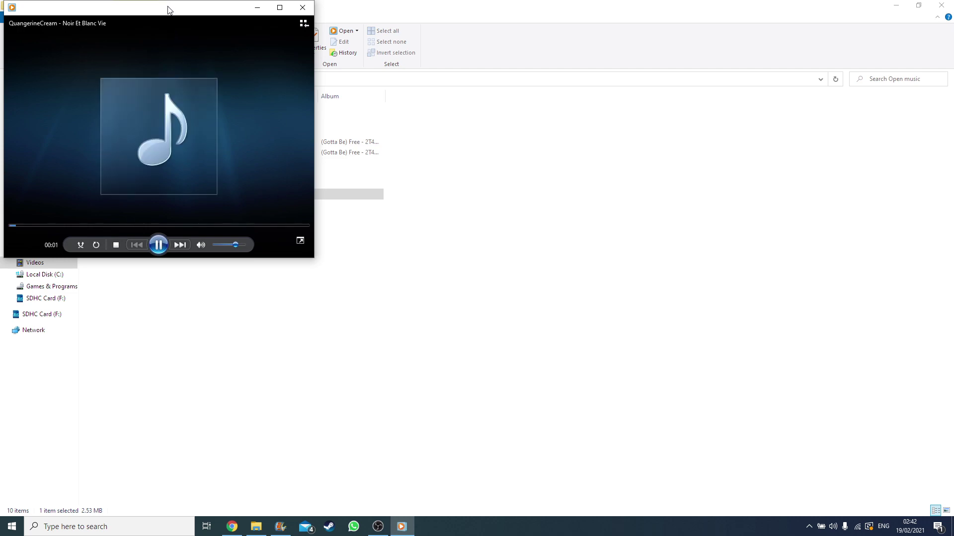
Step: Move the player window clear of the corner, lower its volume while previewing QuangerineCream, and close the player
{"action": "left_click_drag", "start_coordinate": [170, 8], "coordinate": [314, 112]}
{"action": "left_click", "coordinate": [366, 350]}
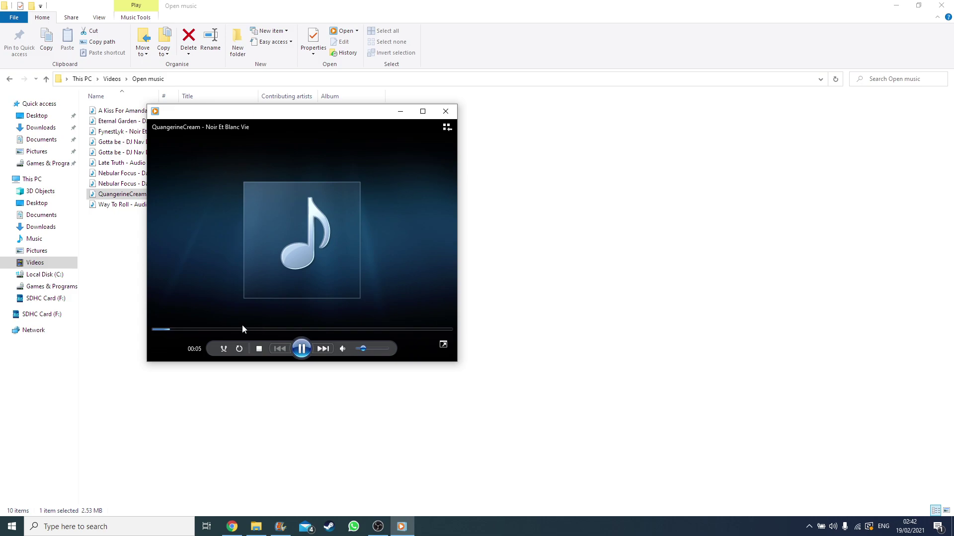
{"action": "left_click", "coordinate": [446, 111]}
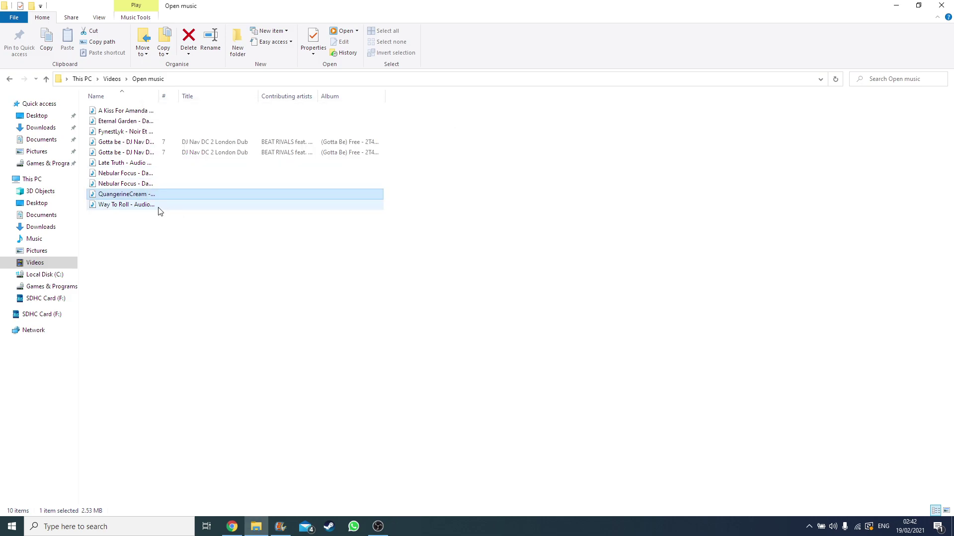
Step: Preview the second Nebular Focus track in the music folder and close the player
{"action": "double_click", "coordinate": [144, 185]}
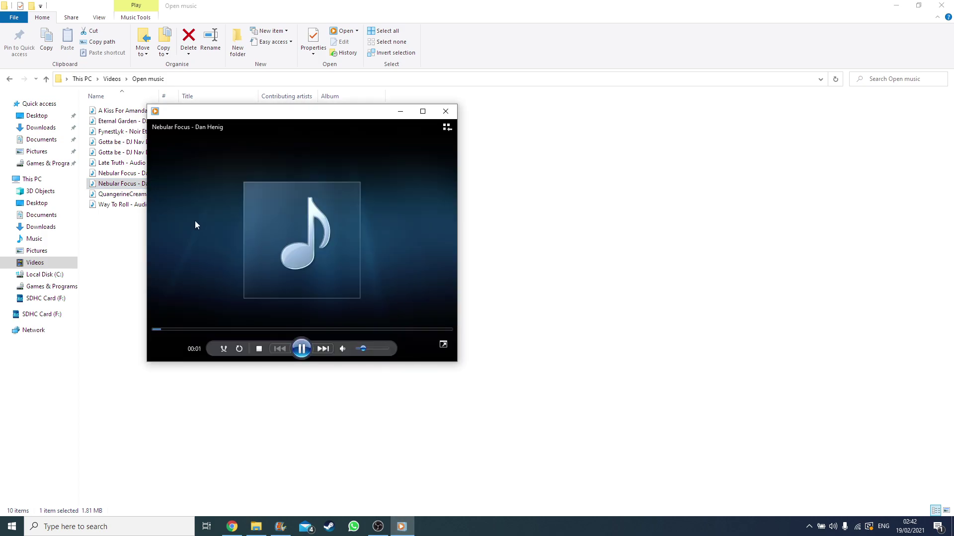
{"action": "left_click", "coordinate": [445, 111]}
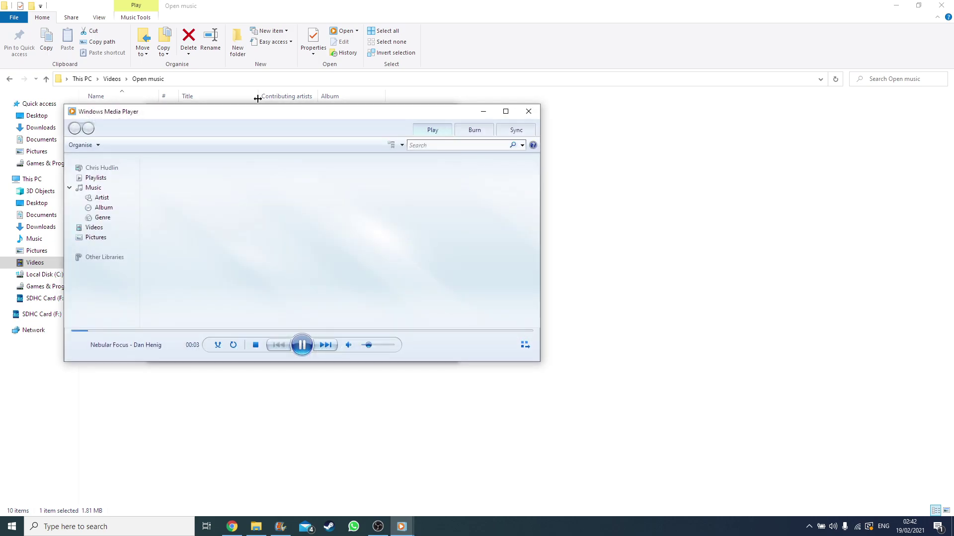
{"action": "left_click", "coordinate": [530, 110]}
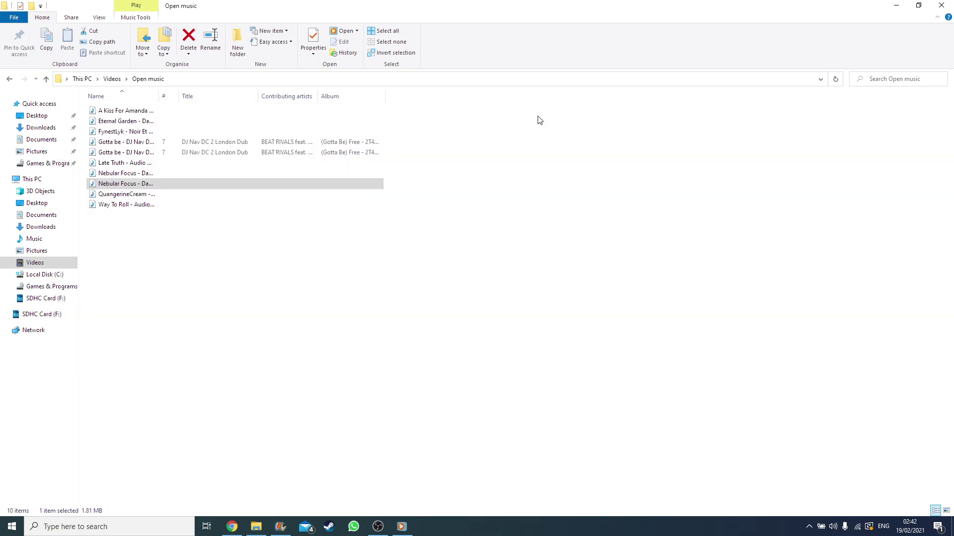
Step: Preview the Eternal Garden track from the music folder in Windows Media Player and close the player
{"action": "left_click", "coordinate": [121, 124]}
{"action": "double_click", "coordinate": [121, 125]}
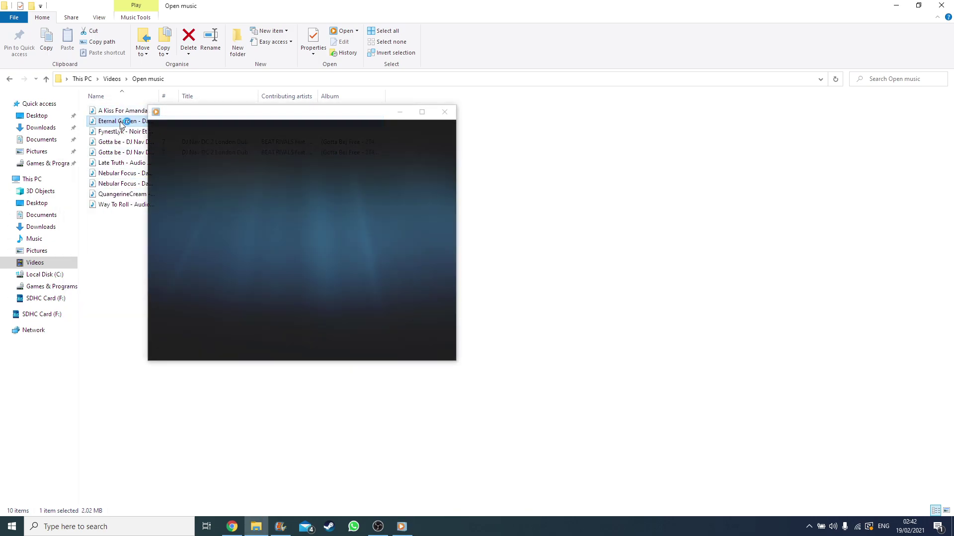
{"action": "left_click", "coordinate": [121, 124]}
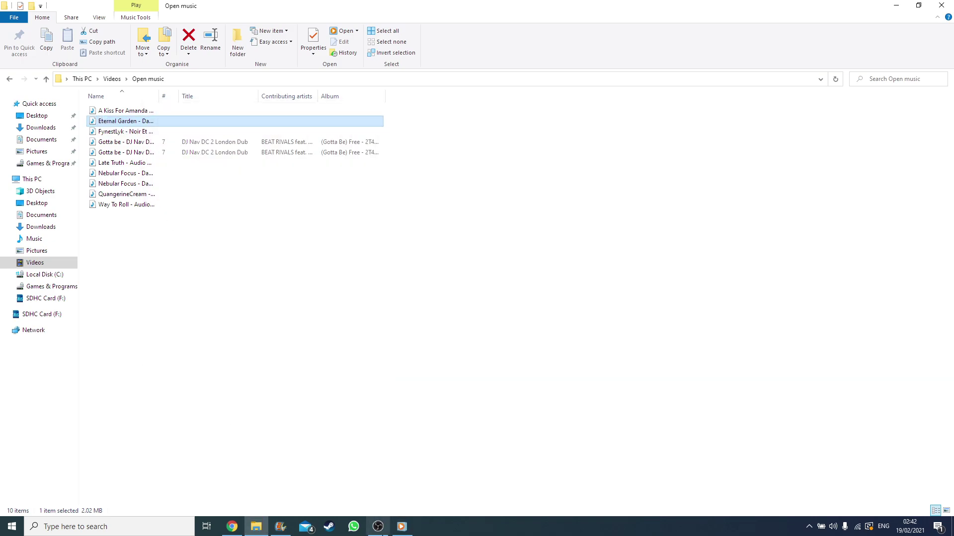
{"action": "left_click", "coordinate": [402, 526]}
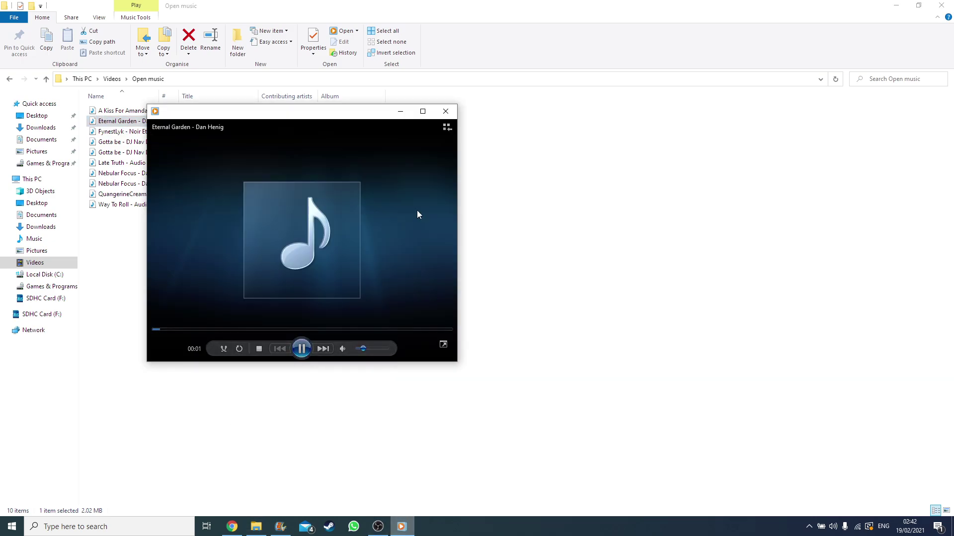
{"action": "left_click", "coordinate": [445, 111]}
Step: Preview the A Kiss For Amanda track, skip ahead to about 0:45, pause playback and close the player
{"action": "left_click", "coordinate": [119, 114]}
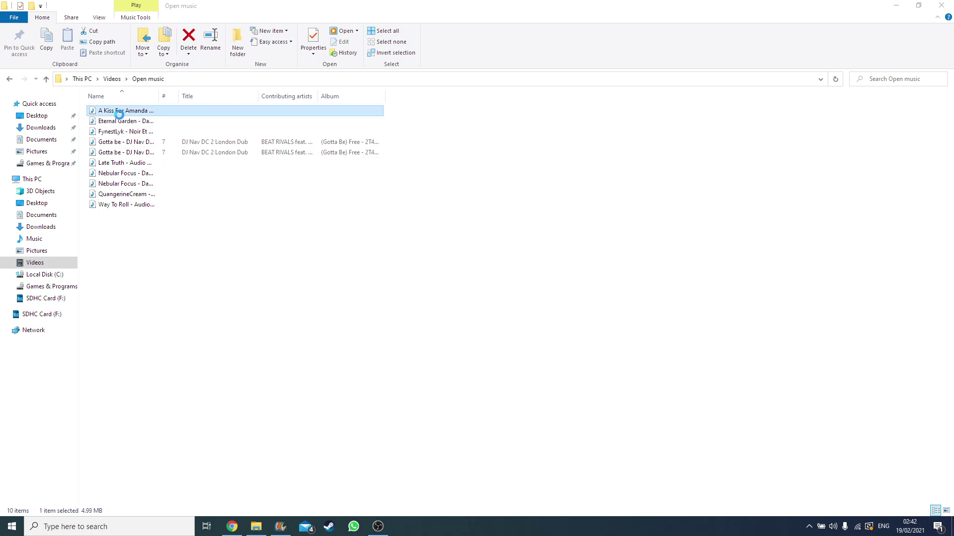
{"action": "double_click", "coordinate": [120, 113]}
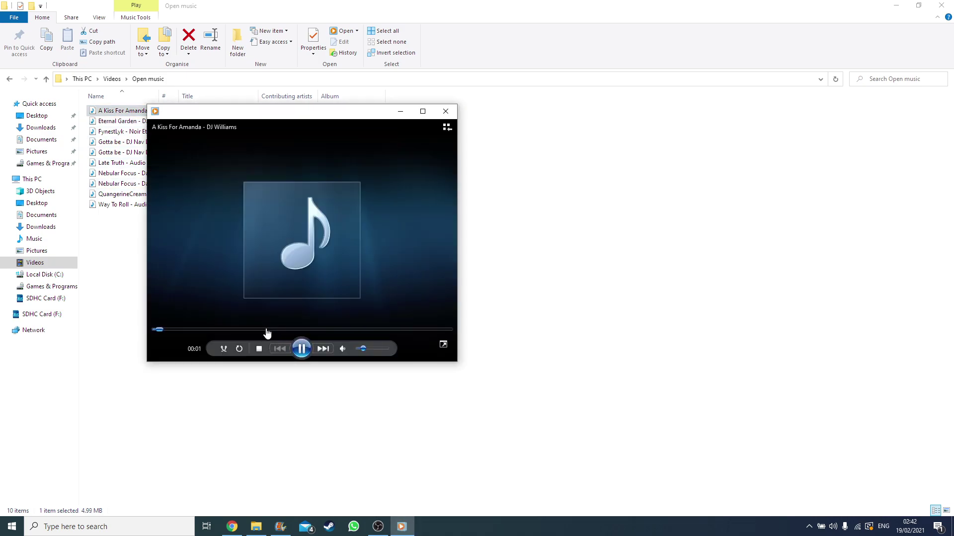
{"action": "left_click", "coordinate": [258, 330]}
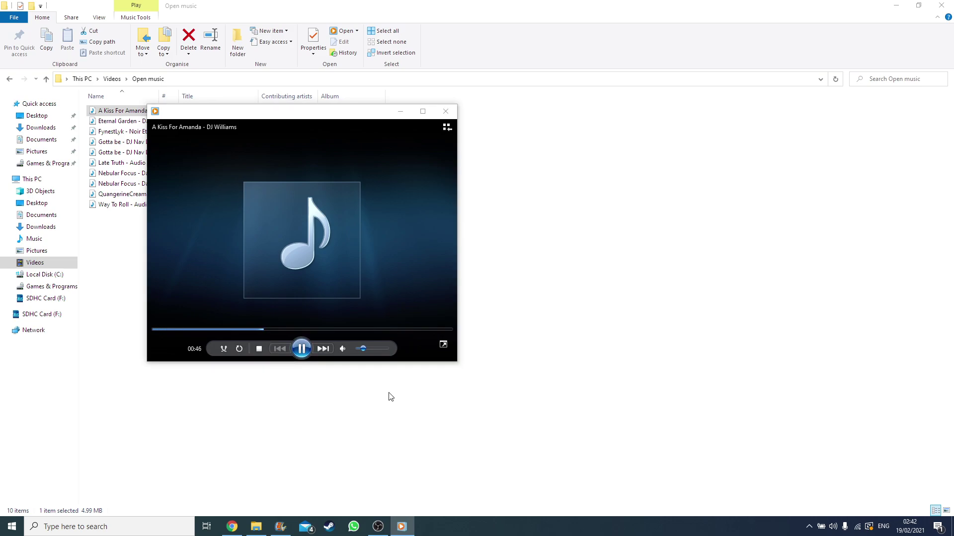
{"action": "left_click", "coordinate": [299, 350]}
{"action": "left_click", "coordinate": [445, 112]}
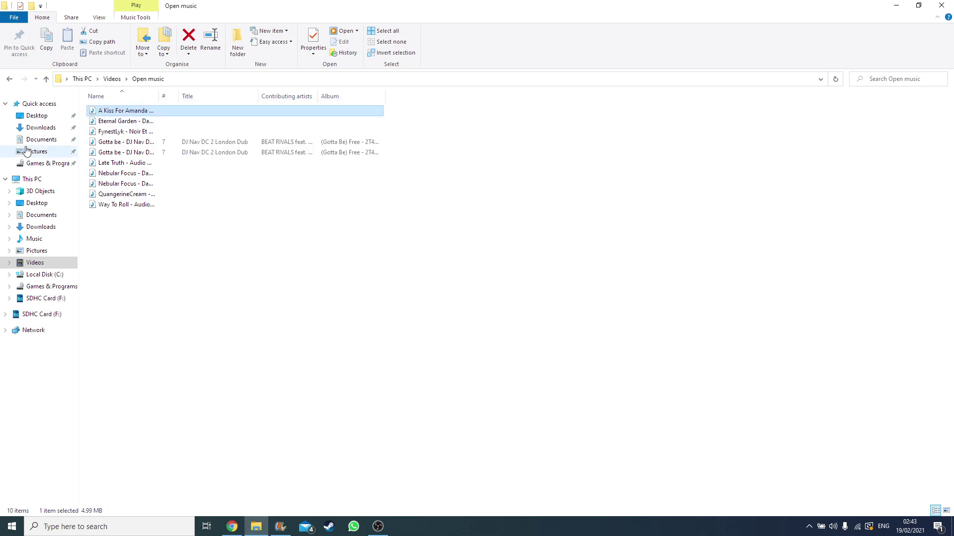
Step: Preview the FynestLyk - Noir Et Blanc Vie track from the music folder and close the player
{"action": "left_click", "coordinate": [127, 132]}
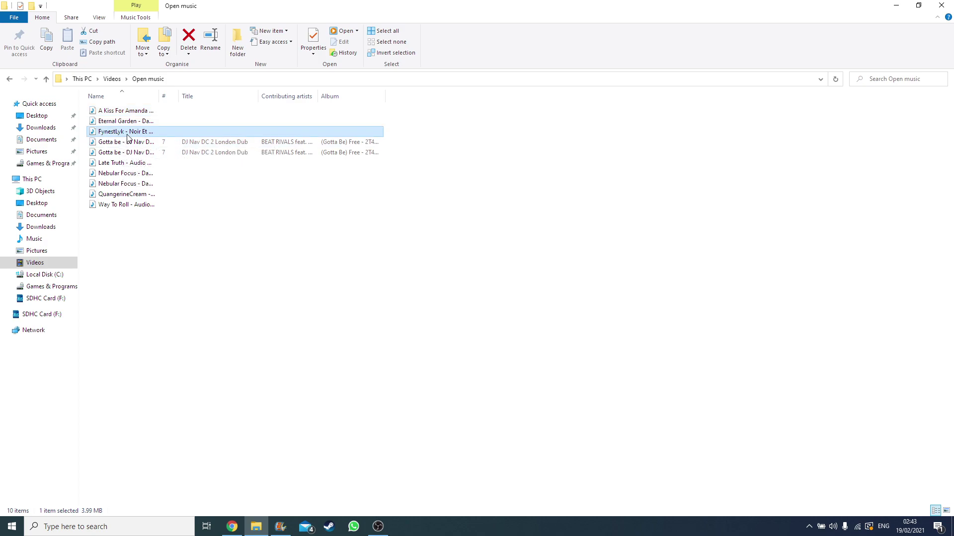
{"action": "double_click", "coordinate": [127, 136]}
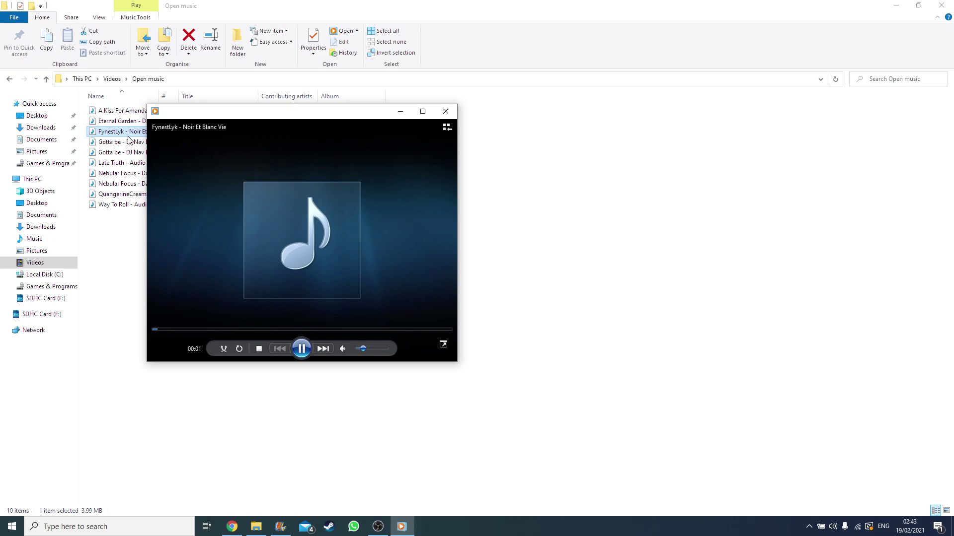
{"action": "left_click", "coordinate": [446, 111]}
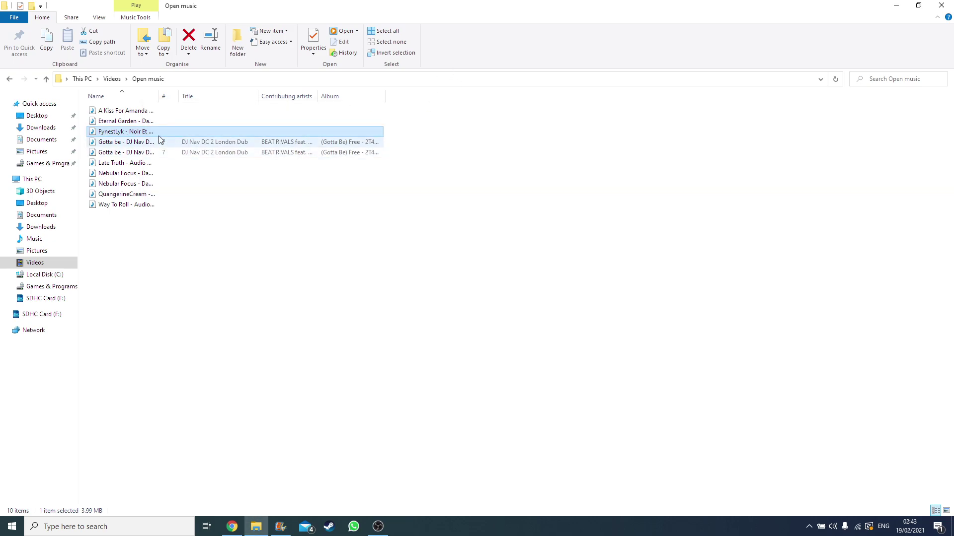
{"action": "mouse_move", "coordinate": [127, 132]}
{"action": "left_mouse_down"}
{"action": "mouse_move", "coordinate": [332, 401]}
{"action": "mouse_move", "coordinate": [106, 121]}
{"action": "mouse_move", "coordinate": [117, 135]}
{"action": "left_mouse_up"}
Step: Switch to Movie Maker and look through the project's clips, ending at the start of the movie
{"action": "left_click", "coordinate": [280, 526]}
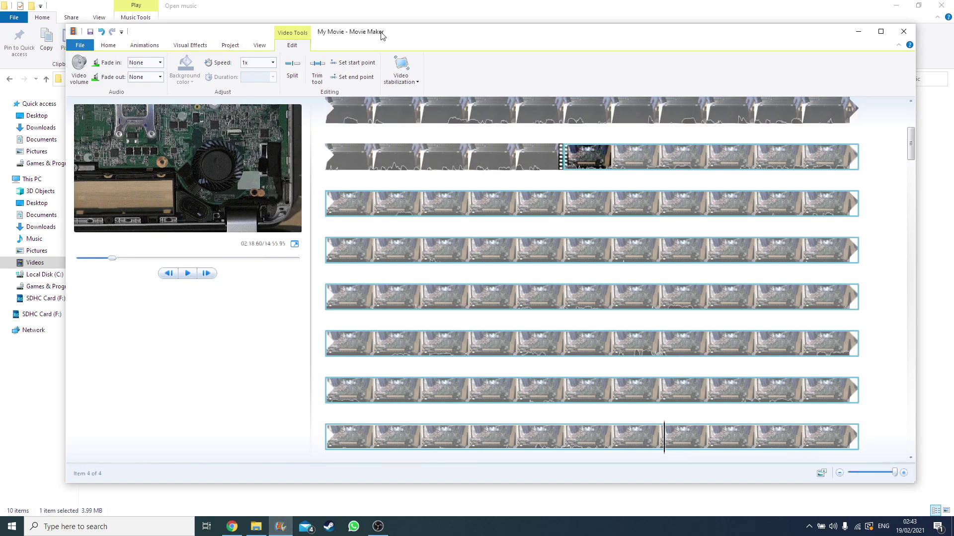
{"action": "left_click_drag", "start_coordinate": [908, 143], "coordinate": [910, 125]}
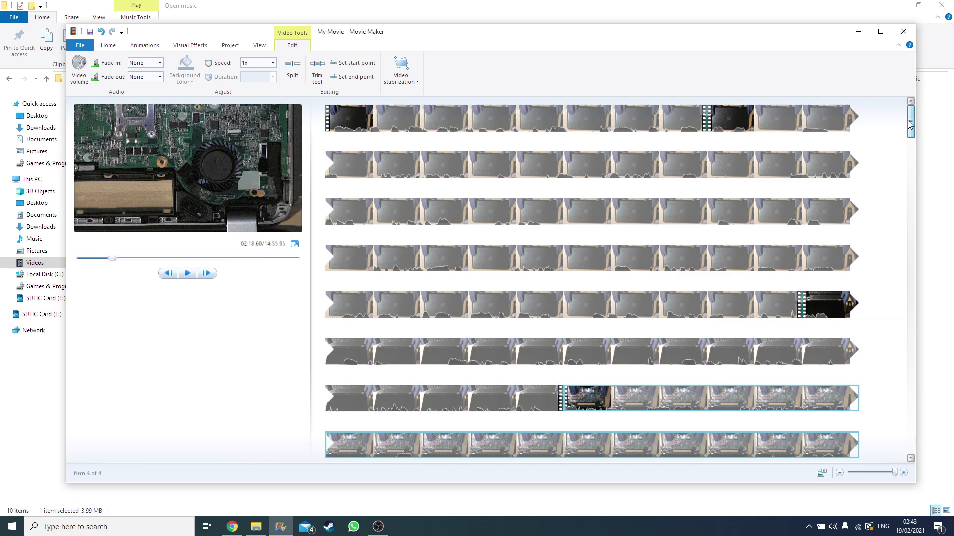
{"action": "left_click_drag", "start_coordinate": [909, 124], "coordinate": [875, 191]}
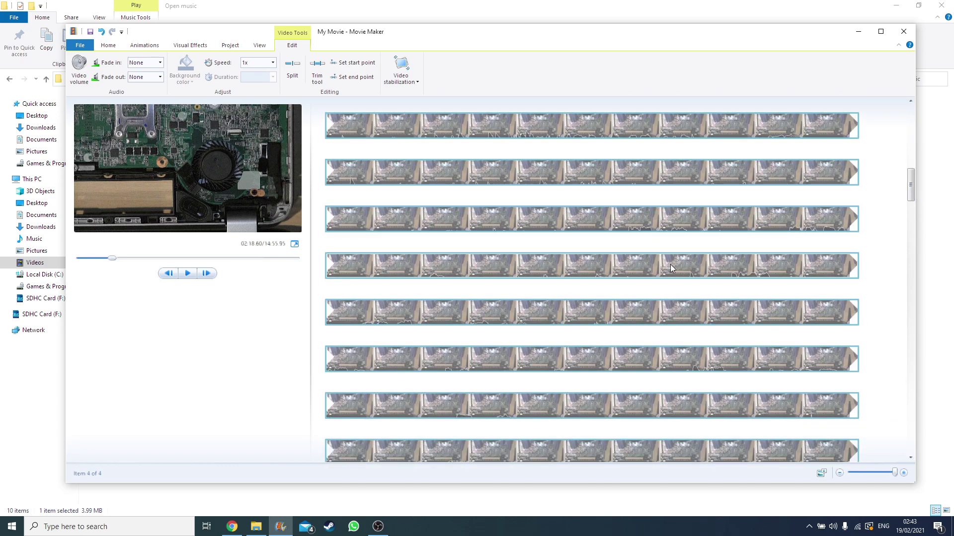
{"action": "scroll", "coordinate": [646, 271], "scroll_direction": "up", "scroll_amount": 5}
{"action": "scroll", "coordinate": [669, 269], "scroll_direction": "up", "scroll_amount": 2}
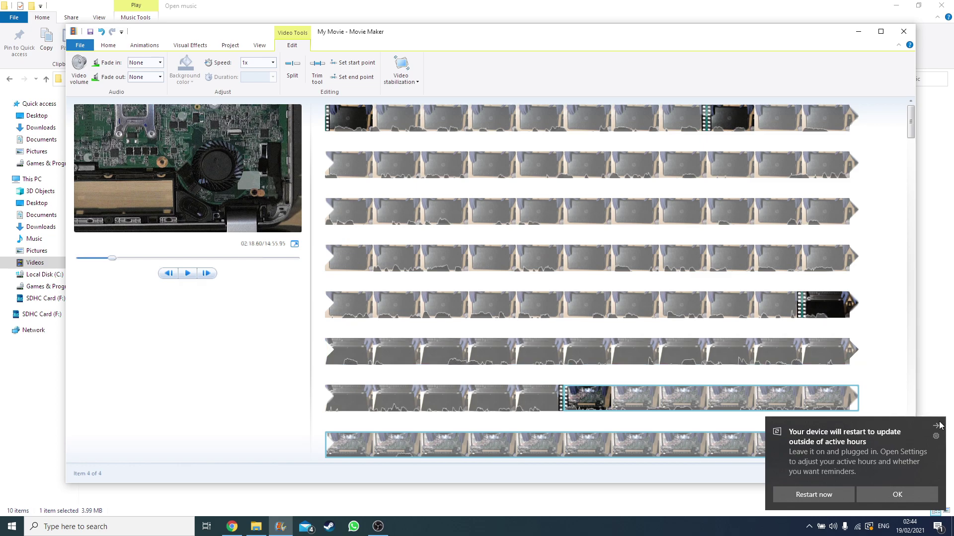
Step: Dismiss the device restart notification and switch to OBS Studio
{"action": "left_click", "coordinate": [937, 425]}
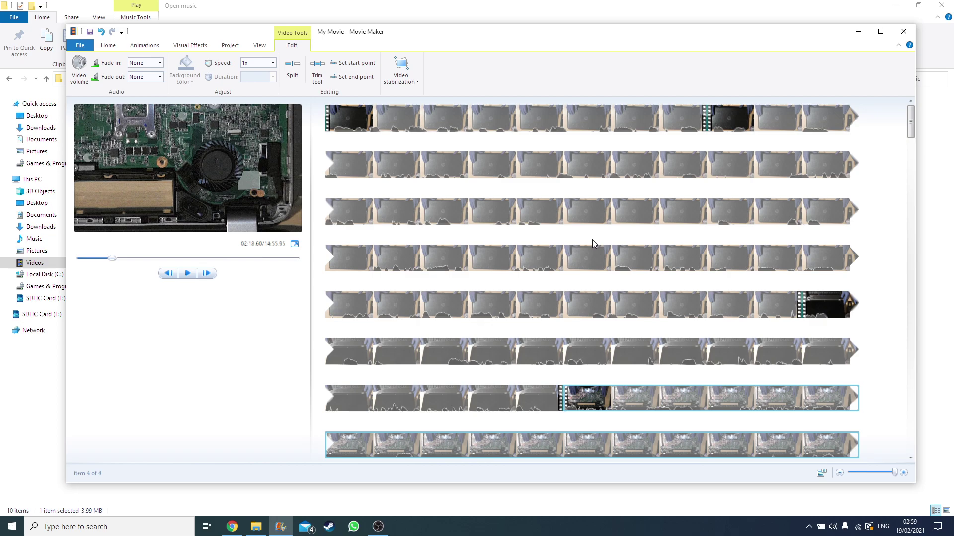
{"action": "left_click", "coordinate": [382, 530]}
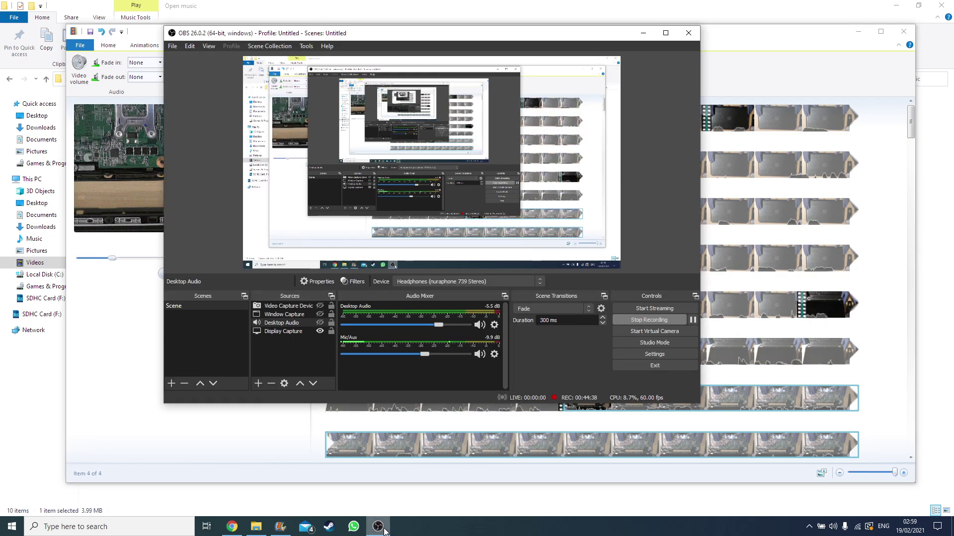